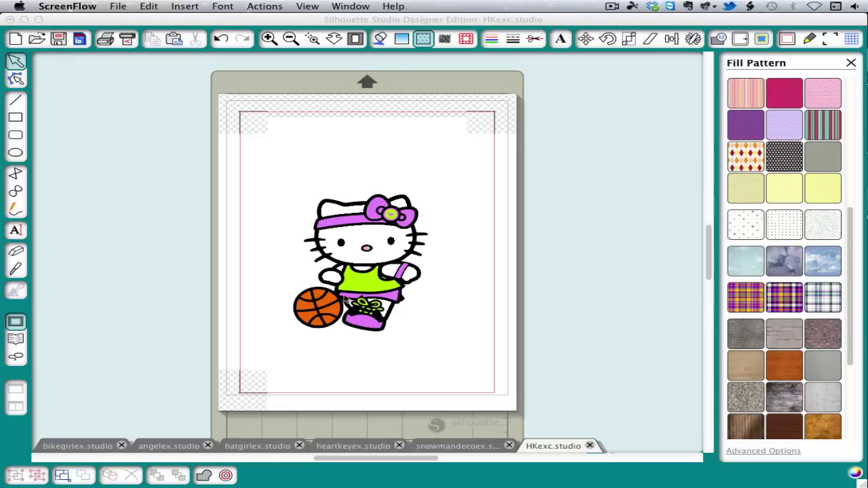
Step: Check the figure's layers, then fill Hello Kitty's purple bow, headband, shorts and shoe with tartan_015.png plaid
left_click(366, 294)
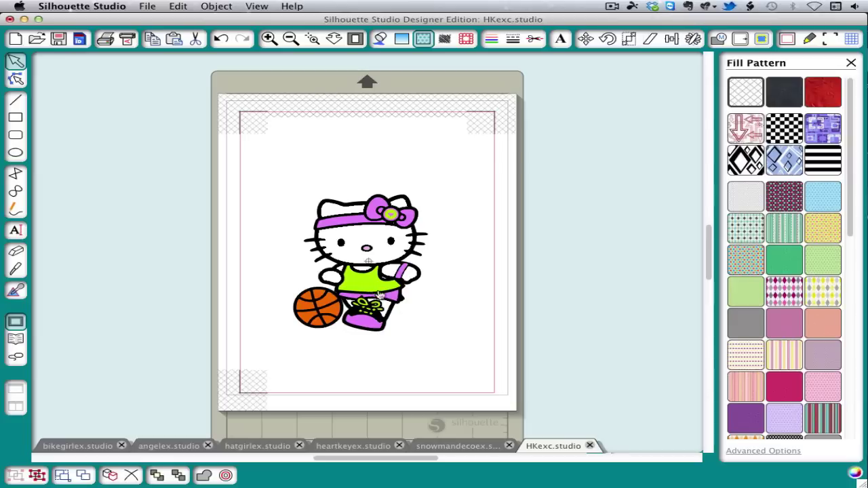
left_click_drag(374, 293, 430, 323)
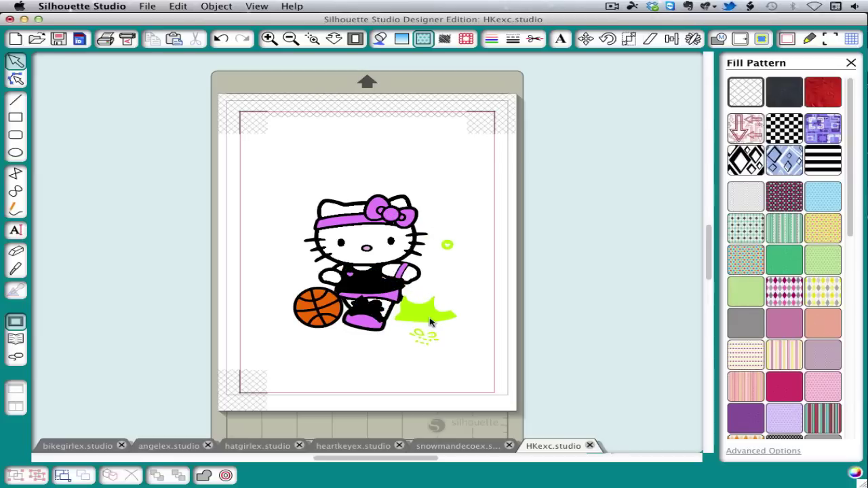
key("super+z")
left_click(344, 226)
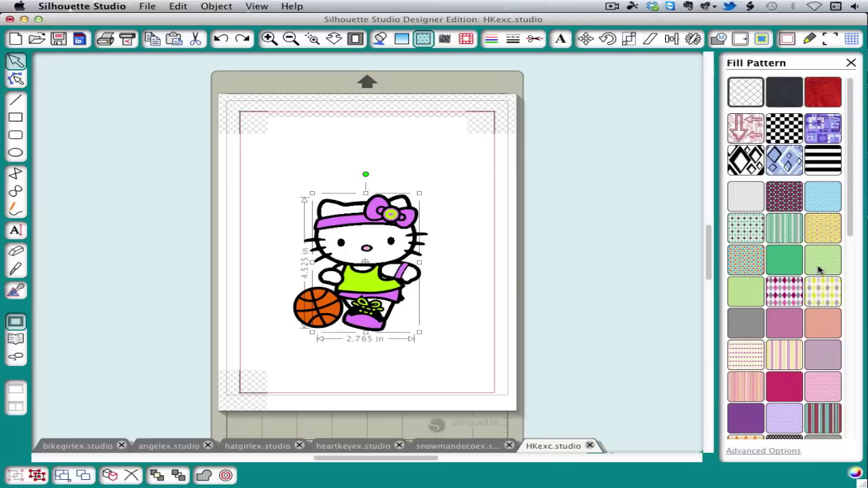
left_click_drag(850, 238, 849, 339)
left_click(784, 354)
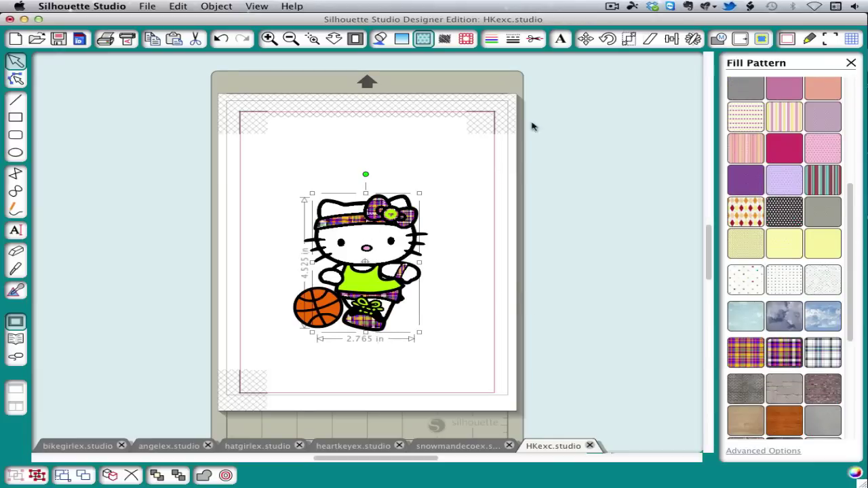
Step: Set every Hello Kitty design object to Cut Edge, then deselect
left_click(535, 38)
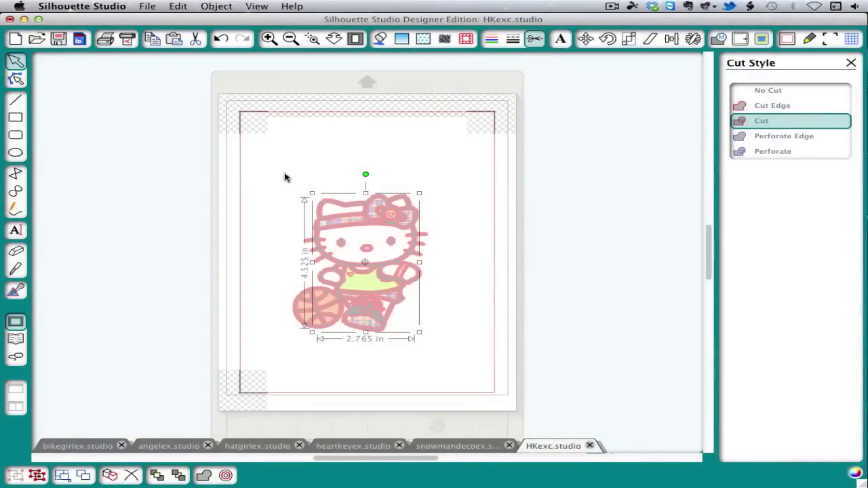
left_click_drag(277, 175, 458, 380)
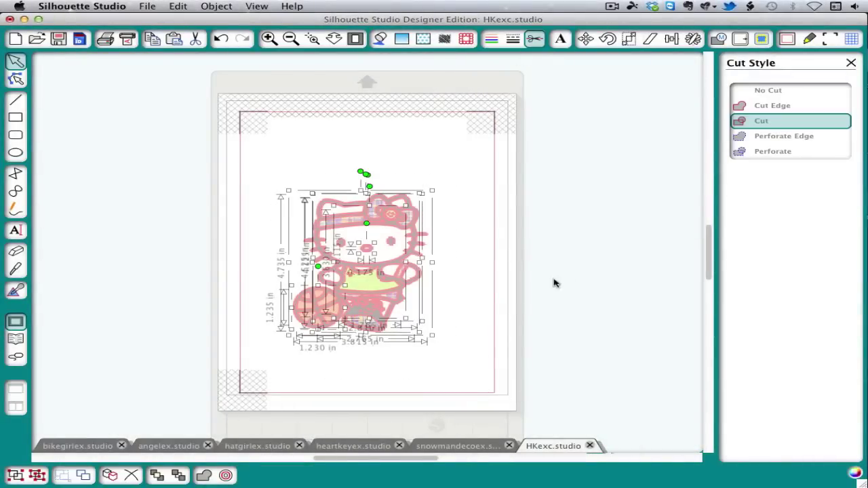
left_click(759, 105)
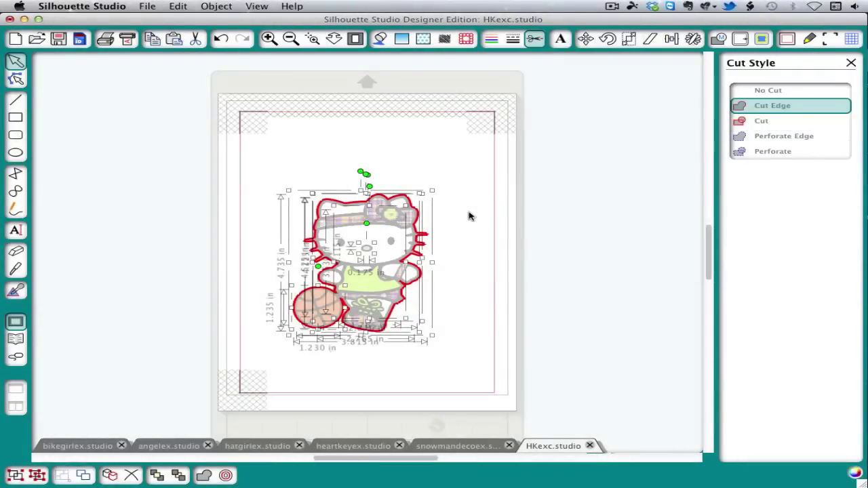
left_click(469, 216)
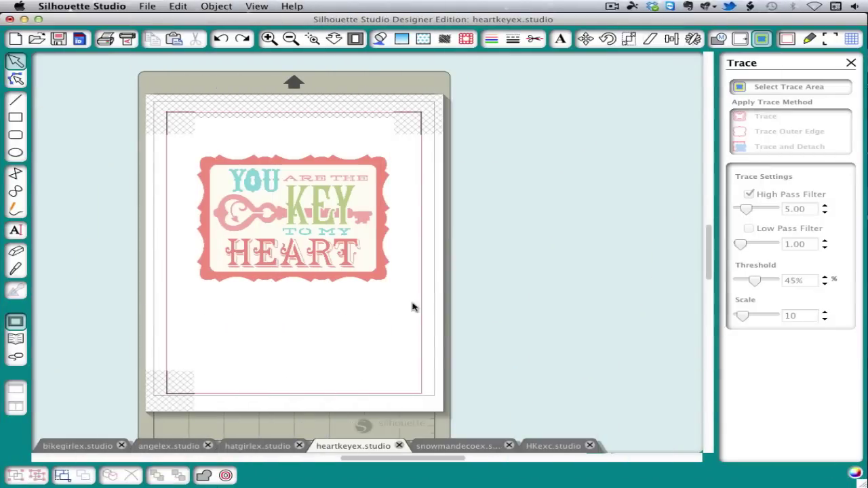
Step: Box the heart-key artwork as trace area, with High Pass Filter off and threshold 71%
left_click(769, 88)
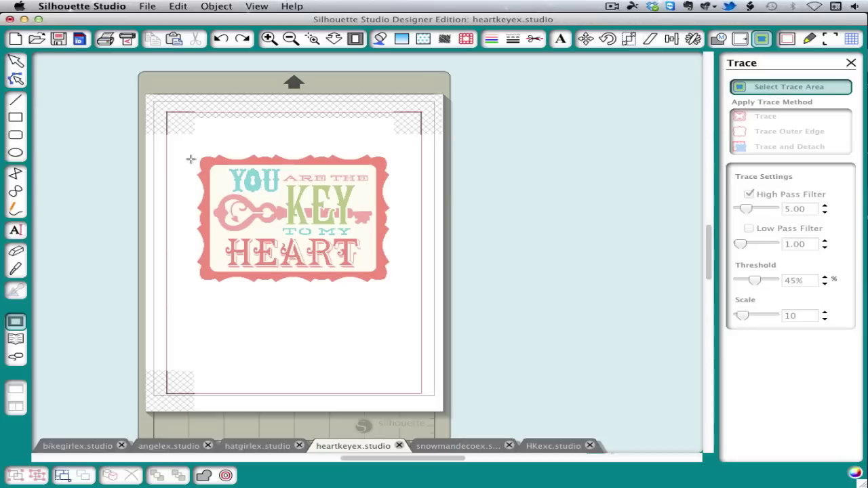
mouse_move(182, 150)
left_mouse_down()
mouse_move(324, 264)
mouse_move(408, 307)
left_mouse_up()
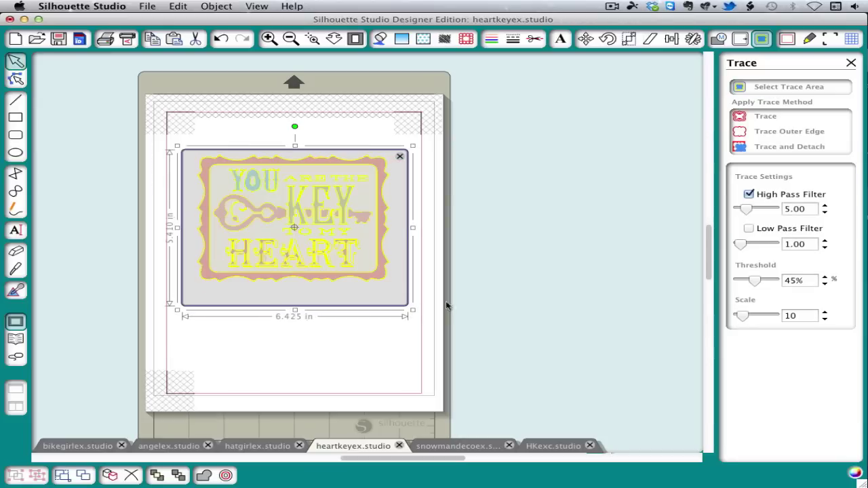
left_click(749, 196)
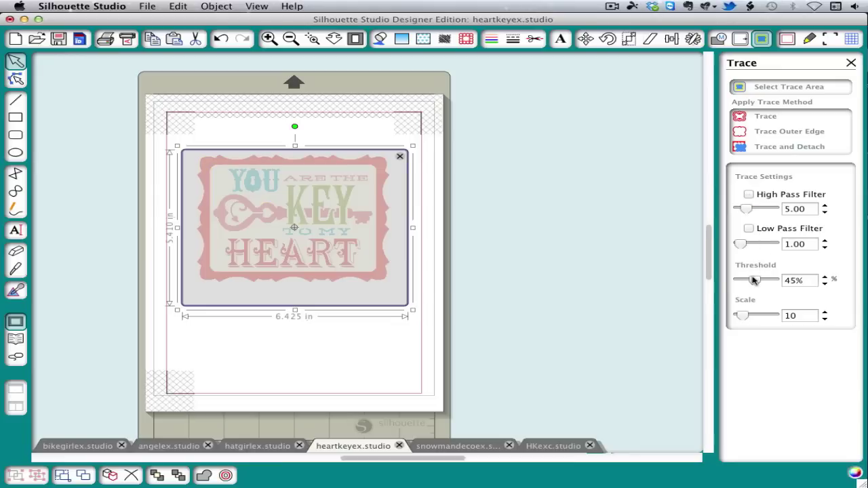
left_click_drag(755, 280, 765, 283)
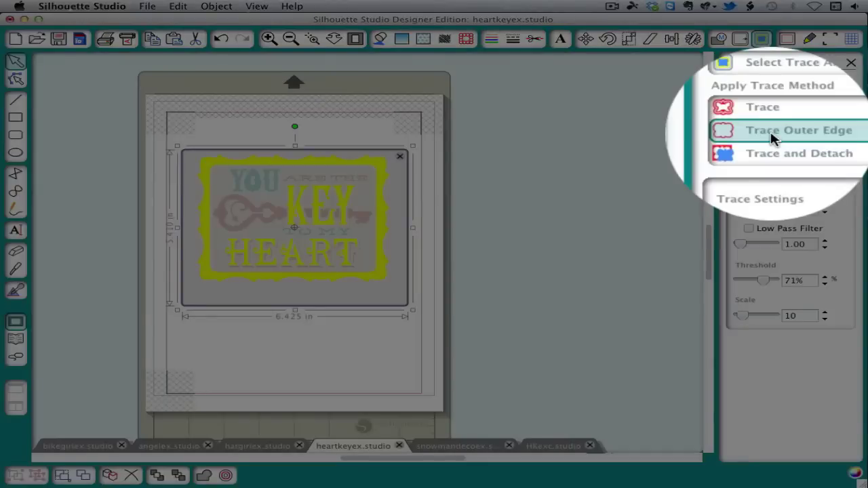
Step: Trace the heart-key artwork's outer edge and verify the outline by moving the image aside and back
left_click(772, 136)
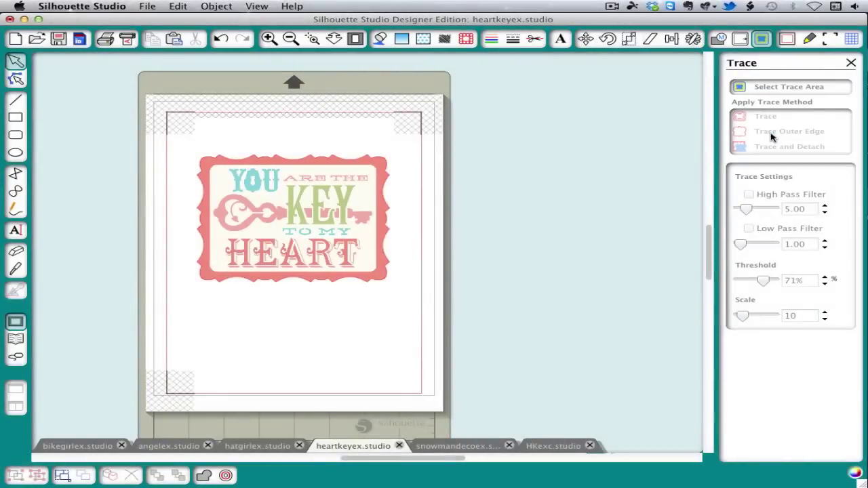
left_click_drag(384, 217, 411, 219)
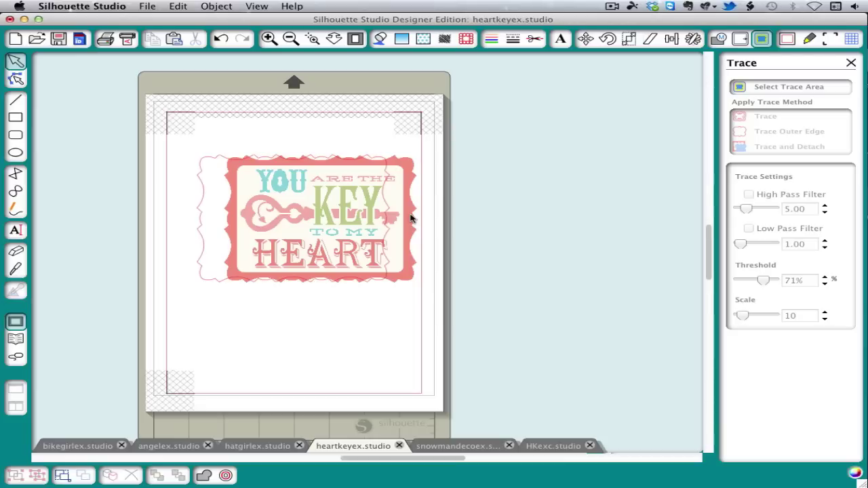
key("super+z")
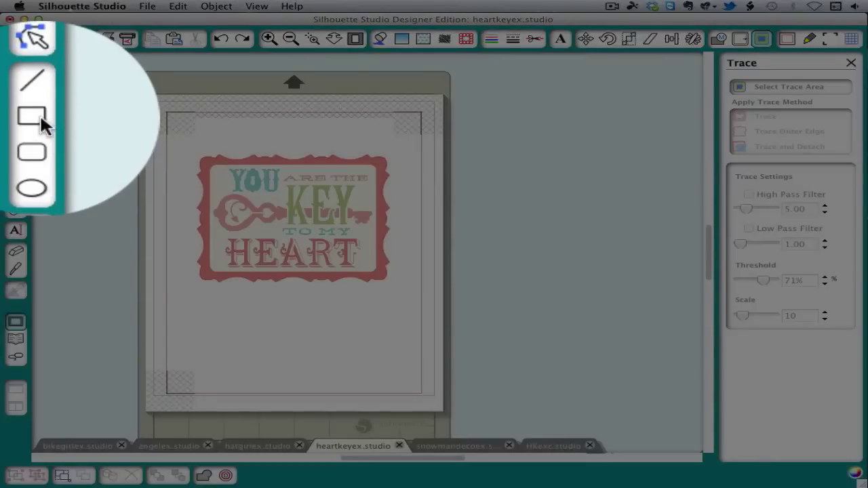
left_click(15, 117)
Step: Draw a 5.550 × 4.695 in rectangle around the artwork, fill it coral #F58D7D, and send it to back
left_click_drag(194, 150, 394, 286)
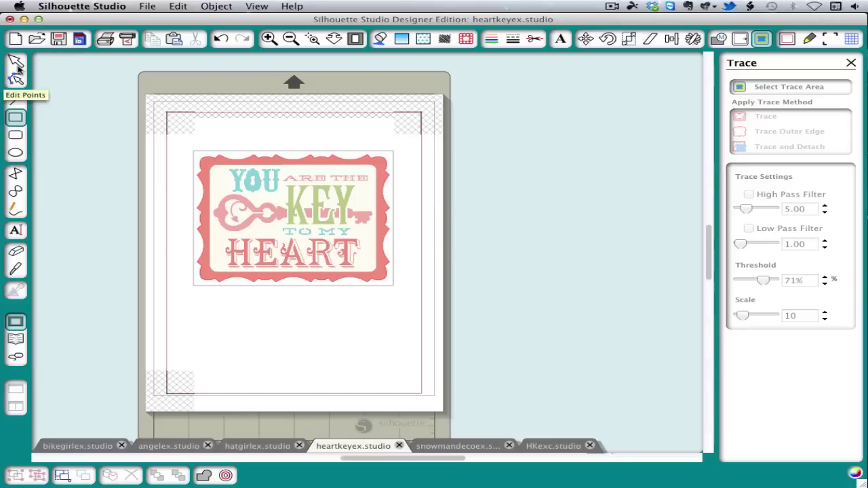
left_click(16, 60)
left_click(236, 156)
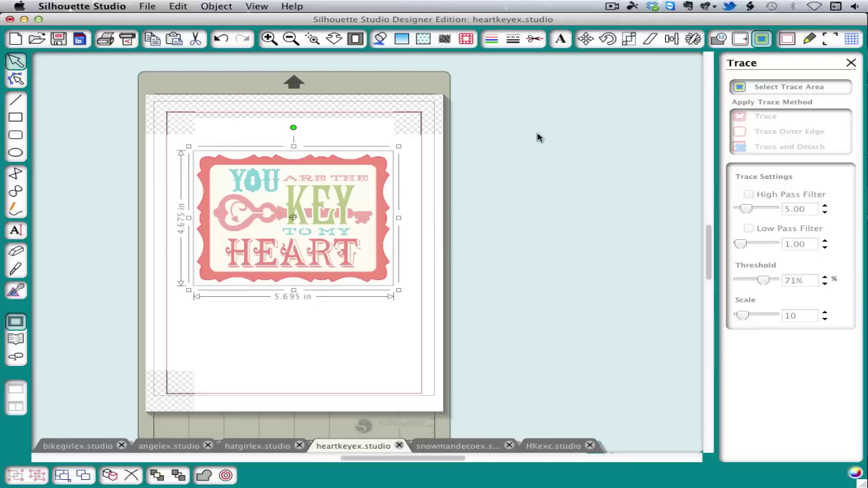
left_click(383, 41)
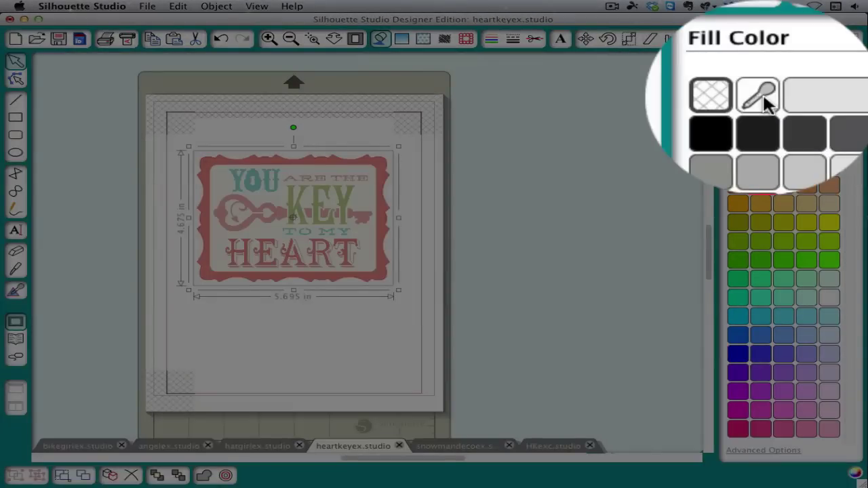
left_click(761, 90)
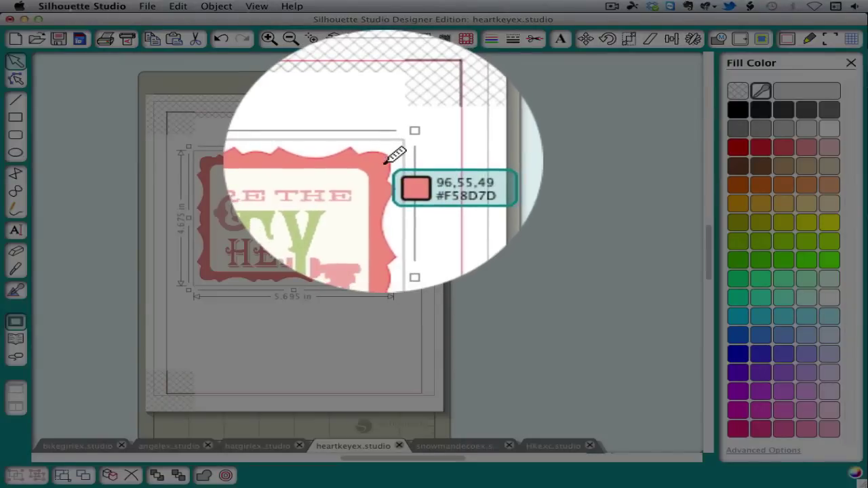
left_click(394, 169)
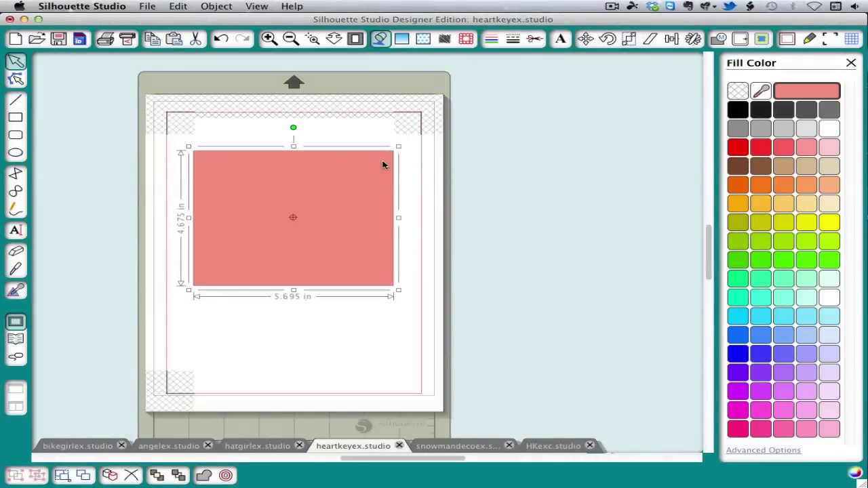
right_click(387, 167)
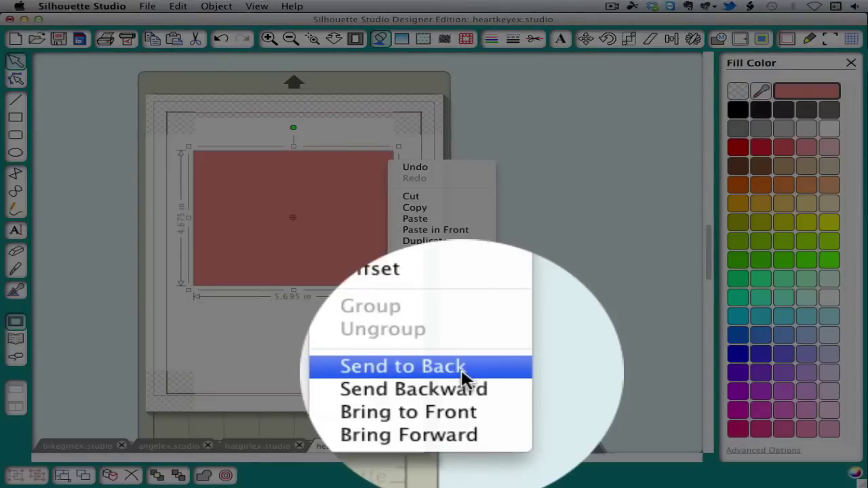
left_click(463, 374)
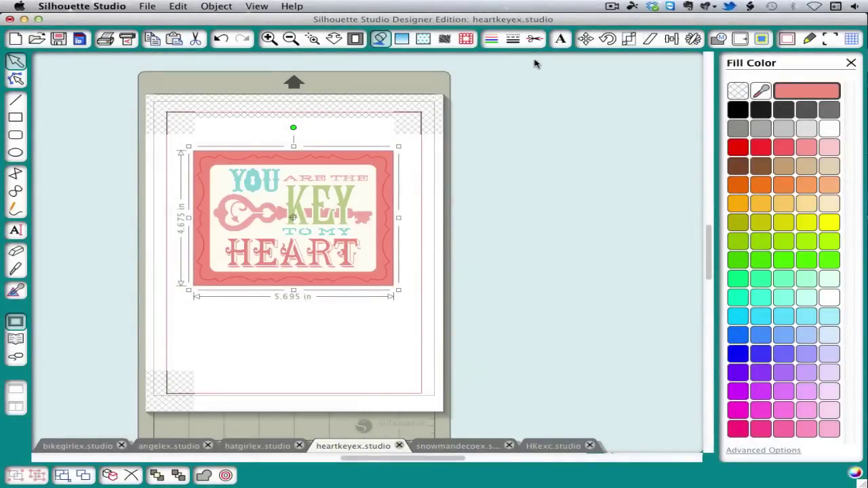
Step: Set the salmon background rectangle to No Cut and deselect it
left_click(535, 39)
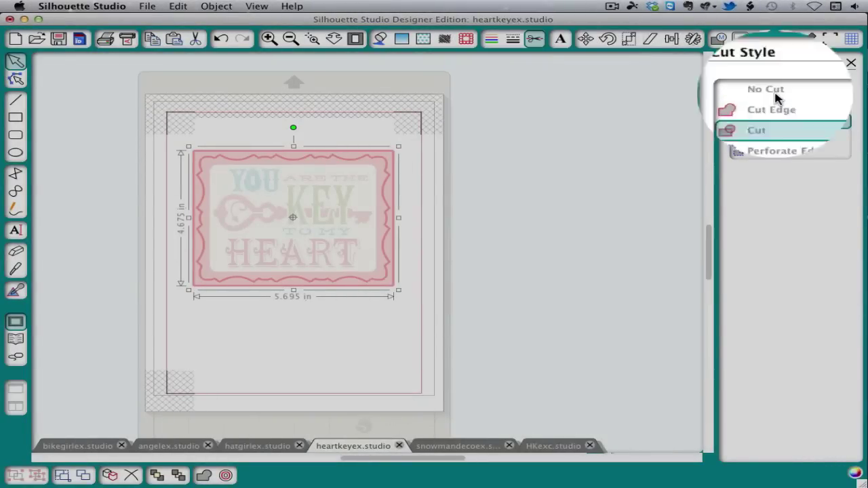
left_click(774, 92)
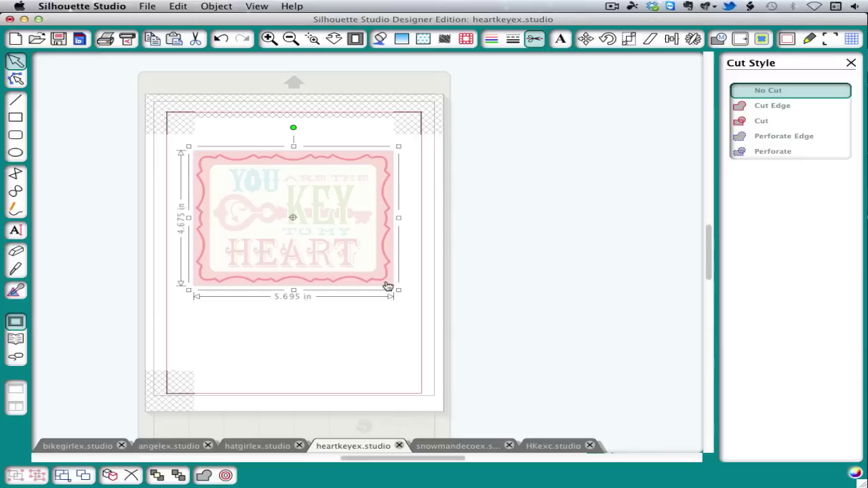
left_click(401, 301)
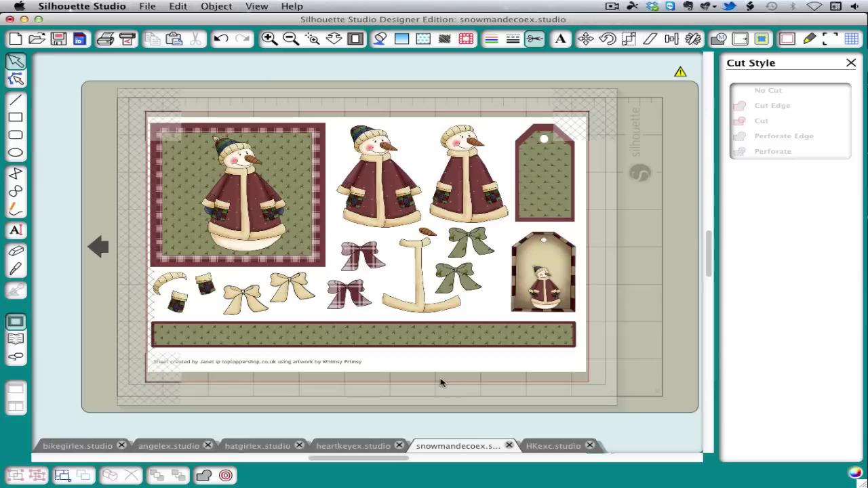
Step: Mark the whole snowman sheet as trace area, High Pass Filter off, threshold 75%
left_click(762, 38)
left_click(789, 88)
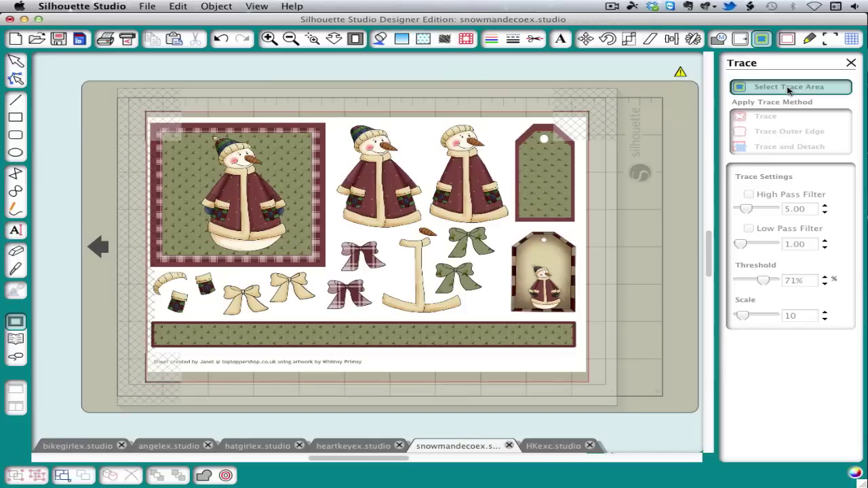
mouse_move(133, 105)
left_mouse_down()
mouse_move(477, 368)
mouse_move(559, 403)
mouse_move(588, 381)
mouse_move(603, 383)
left_mouse_up()
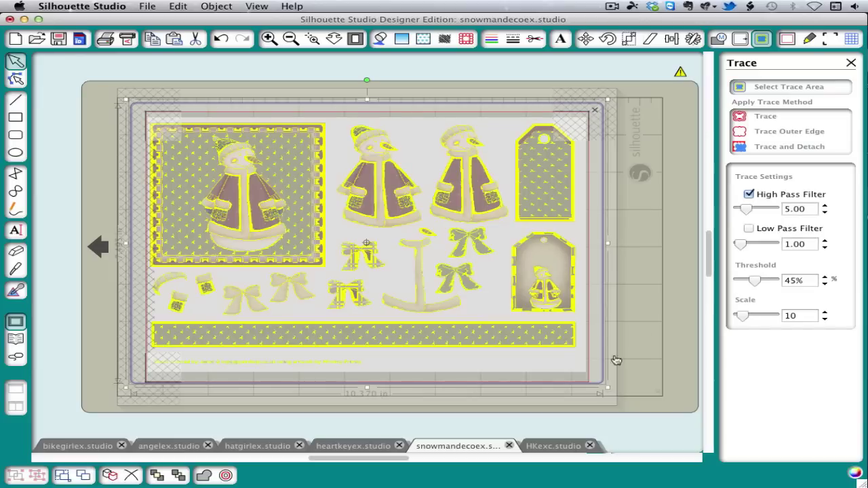
left_click(749, 195)
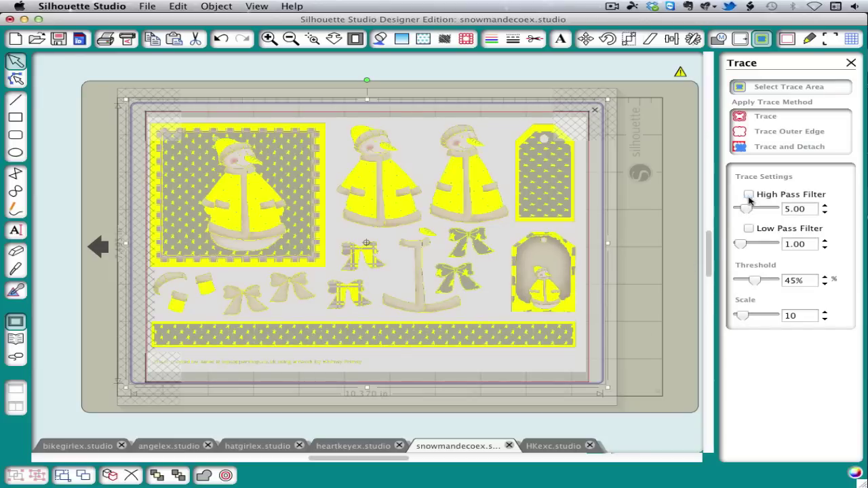
left_click_drag(755, 280, 766, 285)
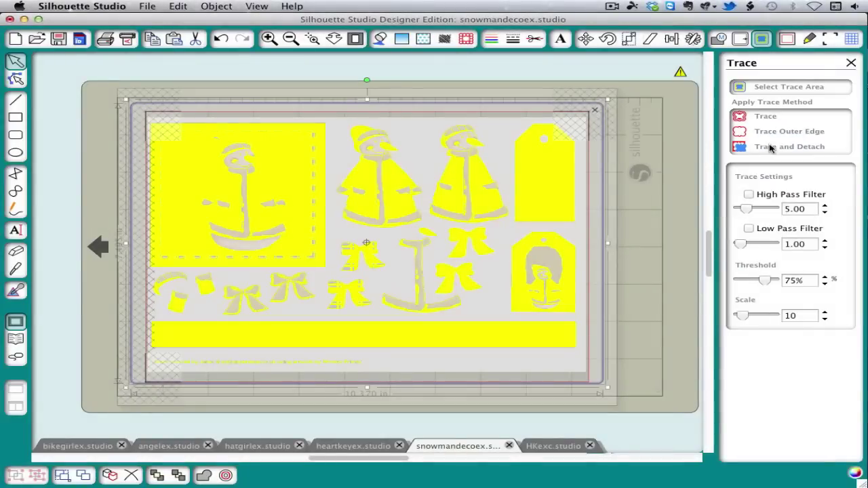
Step: Trace and detach all snowman, bow, tag and strip pieces, setting their red outlines to Cut Edge
left_click(770, 147)
mouse_move(494, 281)
left_mouse_down()
mouse_move(497, 432)
mouse_move(584, 413)
left_mouse_up()
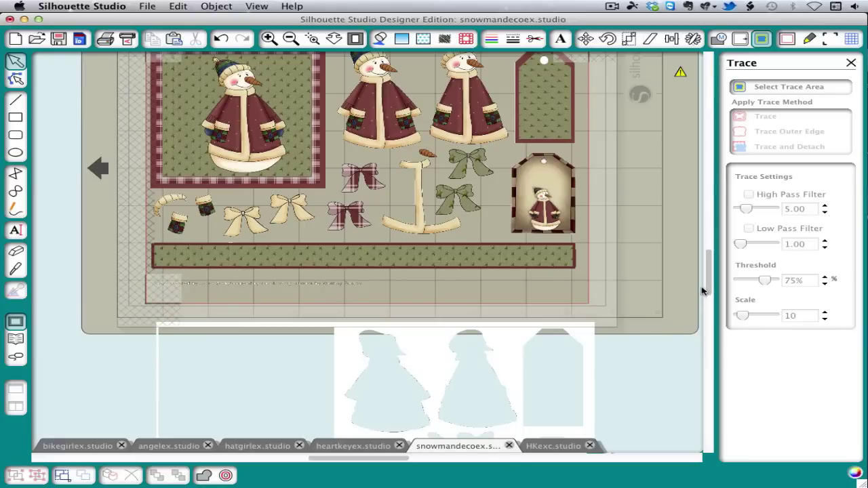
scroll(705, 292, "up", 3)
mouse_move(117, 112)
left_mouse_down()
mouse_move(182, 161)
mouse_move(547, 369)
mouse_move(594, 369)
left_mouse_up()
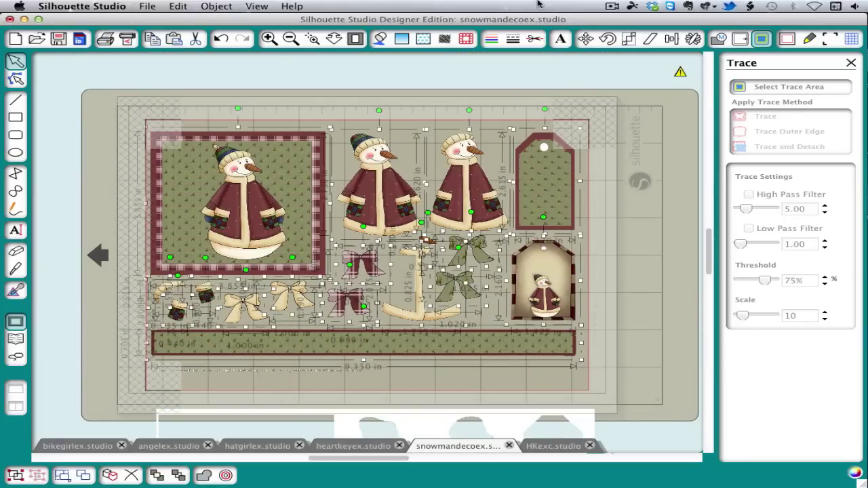
left_click(536, 39)
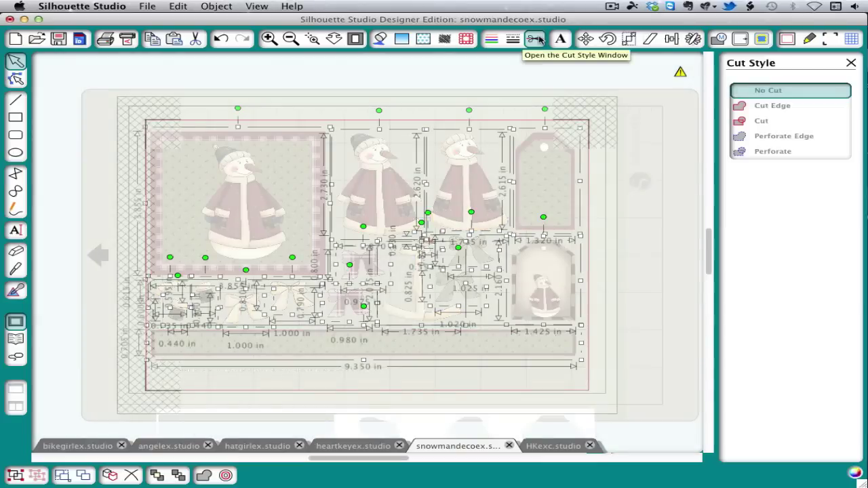
left_click(770, 107)
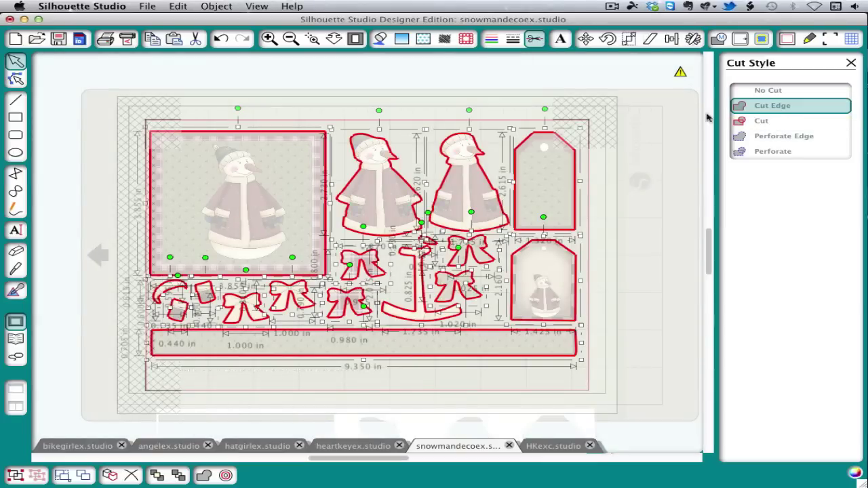
left_click(516, 101)
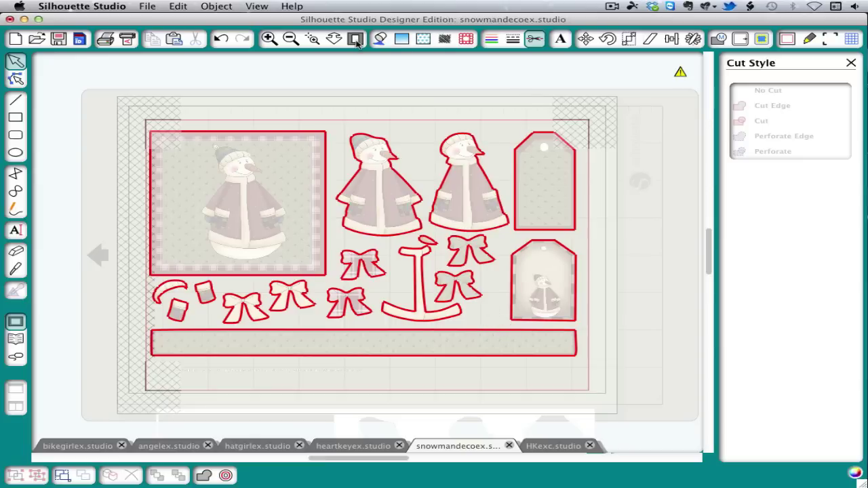
Step: Nudge the patterned strip, mitten, large snowman square and gift tags slightly off their cut lines
left_click(379, 40)
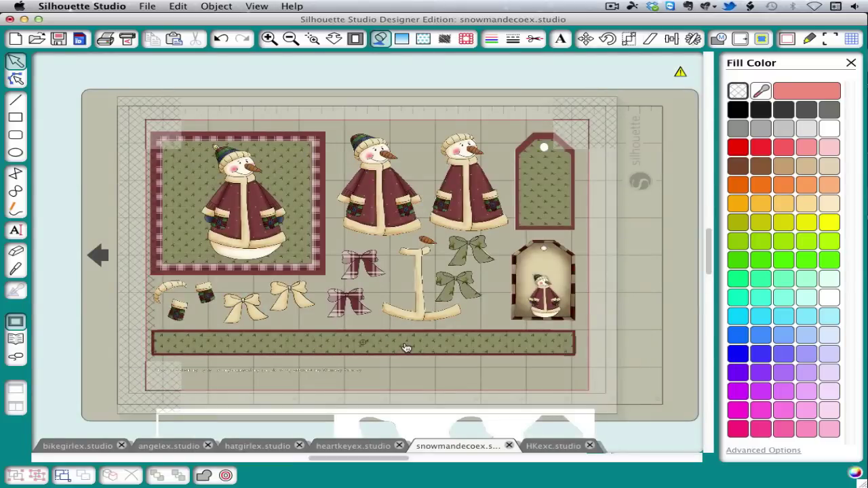
left_click_drag(406, 348, 417, 352)
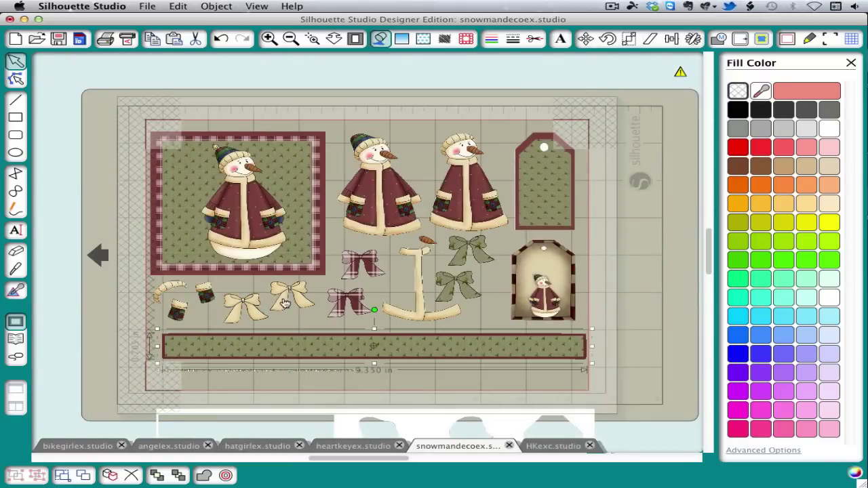
left_click_drag(180, 310, 184, 292)
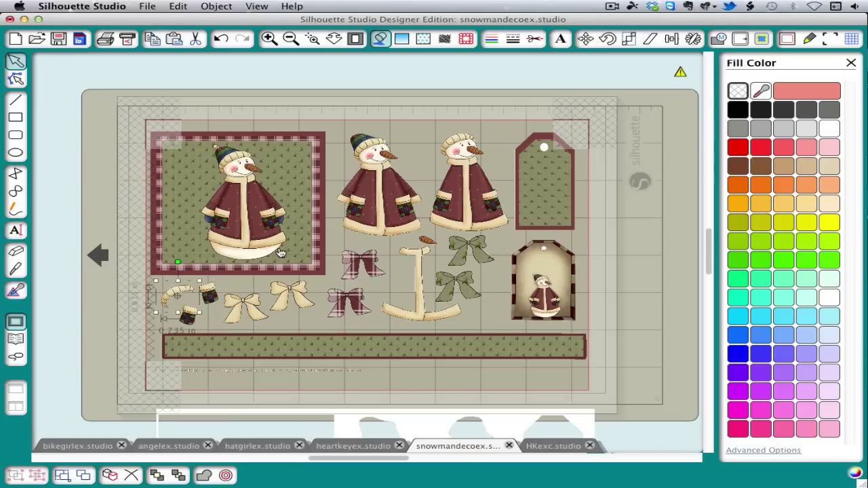
left_click_drag(281, 253, 293, 255)
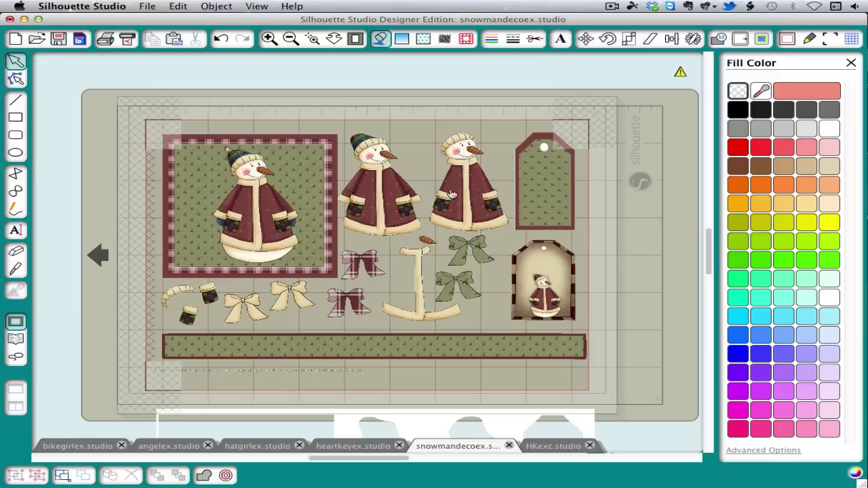
left_click_drag(528, 185, 451, 186)
left_click_drag(538, 261, 524, 265)
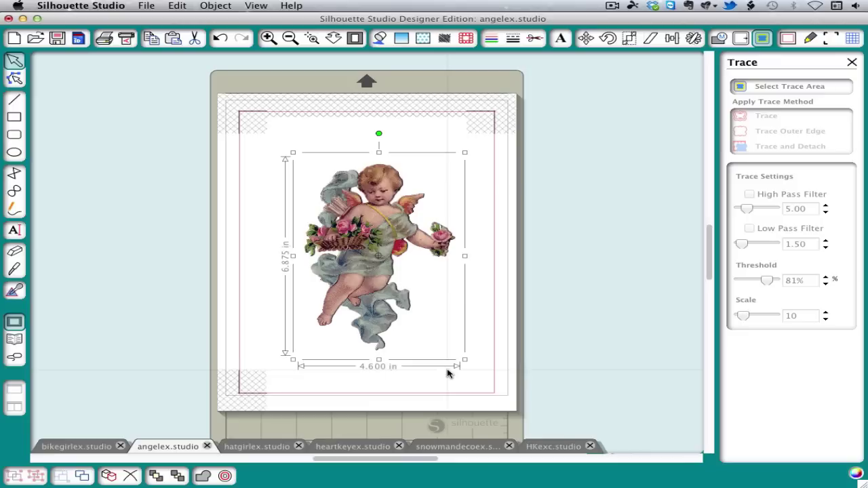
Step: Deselect the cherub image and draw a trace area box around it
left_click(478, 347)
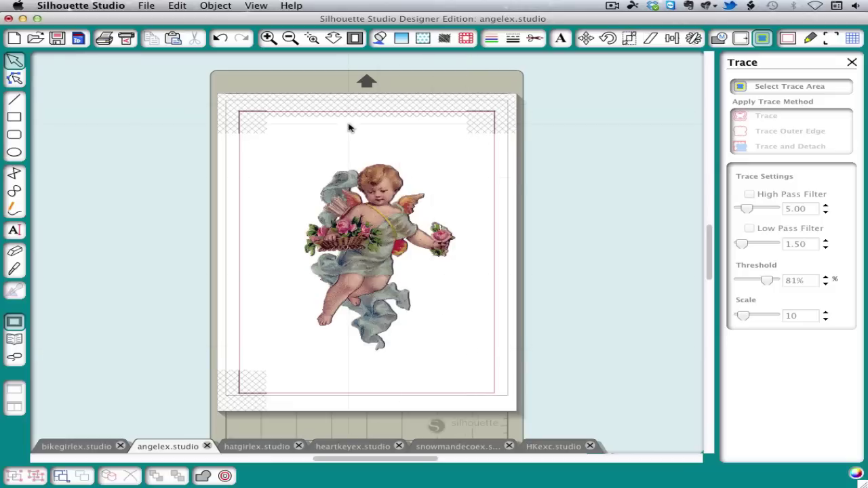
left_click(760, 89)
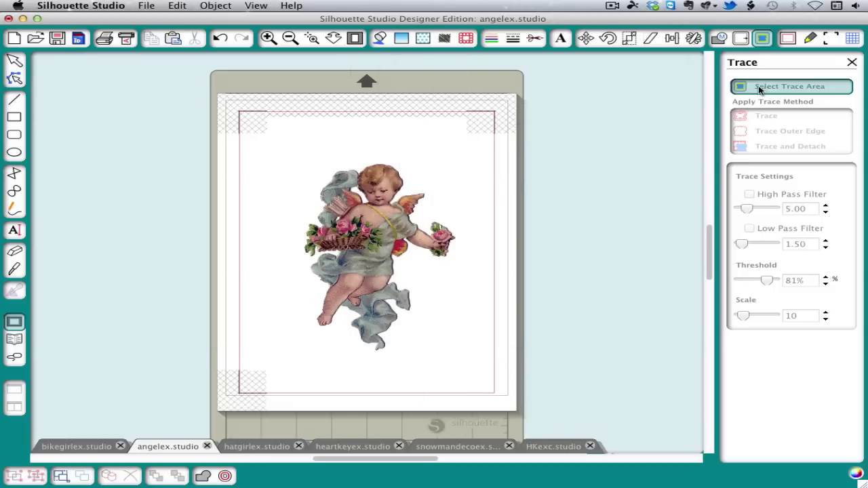
mouse_move(280, 154)
left_mouse_down()
mouse_move(473, 353)
mouse_move(475, 368)
left_mouse_up()
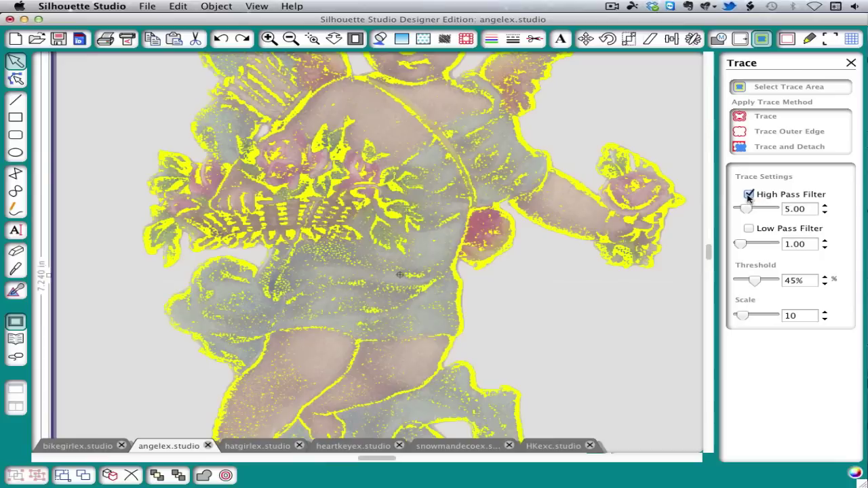
Step: Trace the angel with High Pass off, 81% threshold, and Low Pass Filter at 1.50
left_click(749, 194)
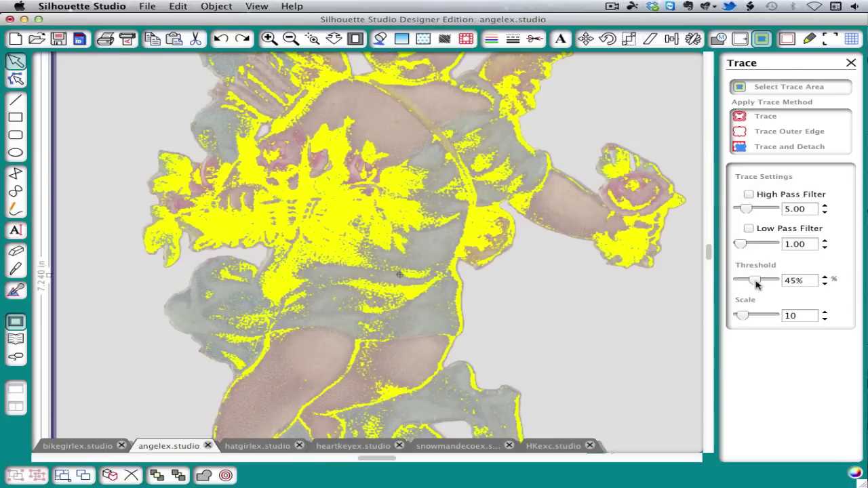
left_click_drag(757, 284, 770, 284)
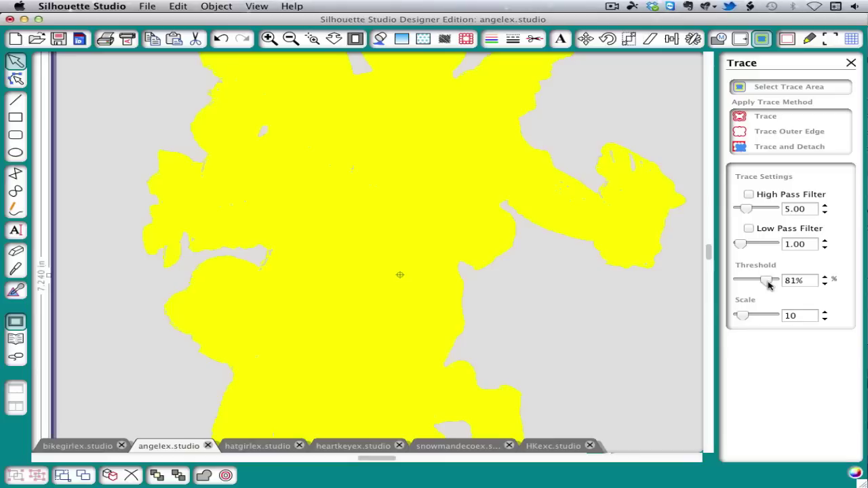
left_click(749, 229)
left_click_drag(740, 246, 744, 249)
left_click(824, 241)
left_click(825, 249)
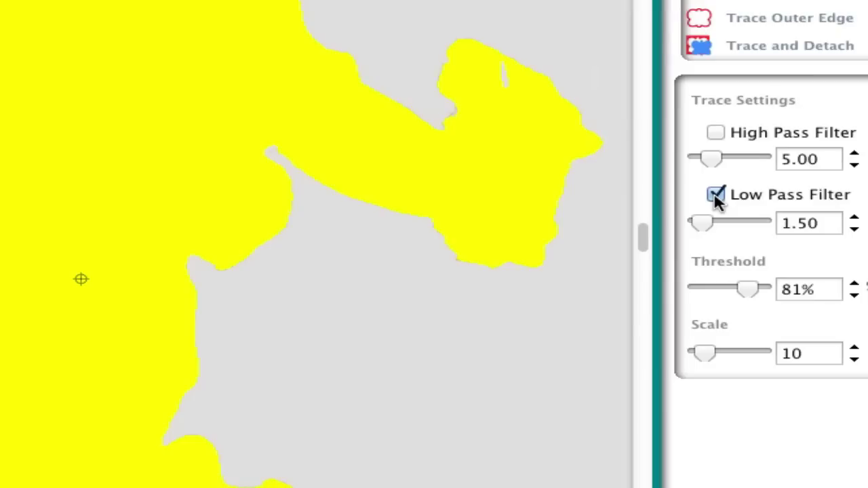
Step: Toggle the Low Pass Filter repeatedly to compare smoothed and unsmoothed trace edges
left_click(716, 195)
left_click(715, 196)
left_click(715, 197)
left_click(716, 197)
left_click(715, 197)
left_click(716, 197)
left_click(715, 197)
left_click(716, 197)
left_click(716, 196)
left_click(715, 197)
left_click(716, 197)
Step: Trace the angel's outer edge with low-pass settled, then fit the page to the window
left_click(715, 198)
left_click(717, 196)
left_click(766, 21)
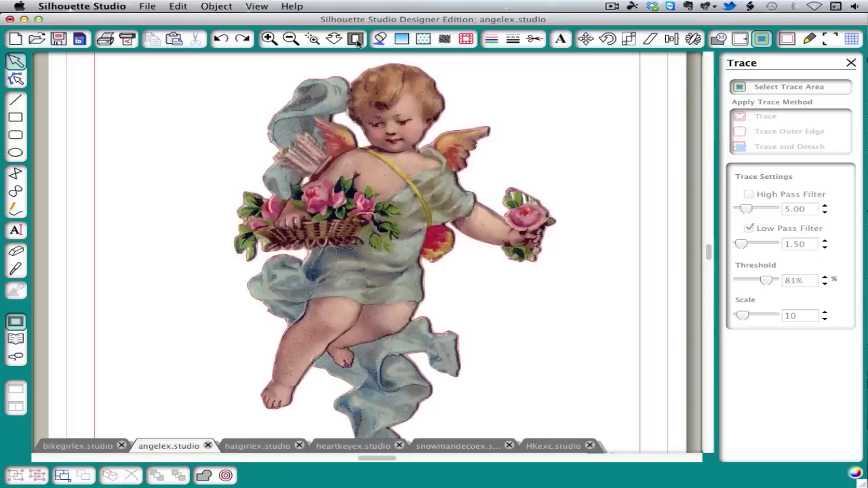
left_click(356, 39)
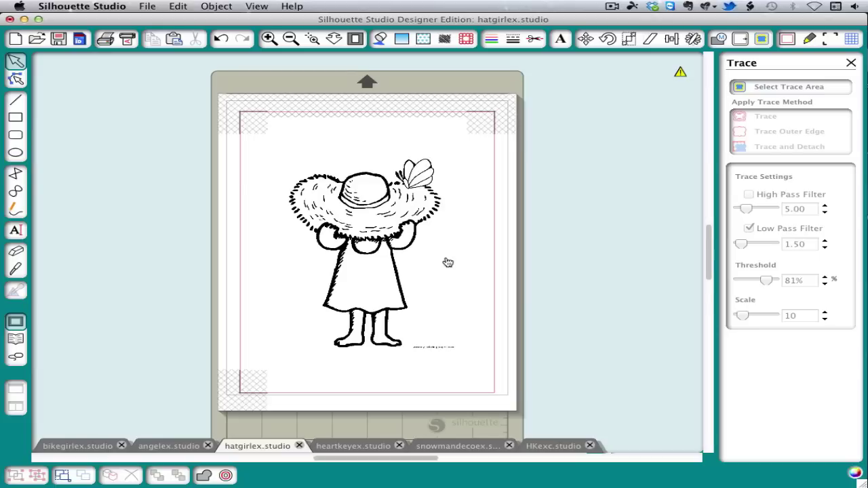
Step: Mark a trace area around the hat girl and disable the High Pass Filter
left_click(786, 87)
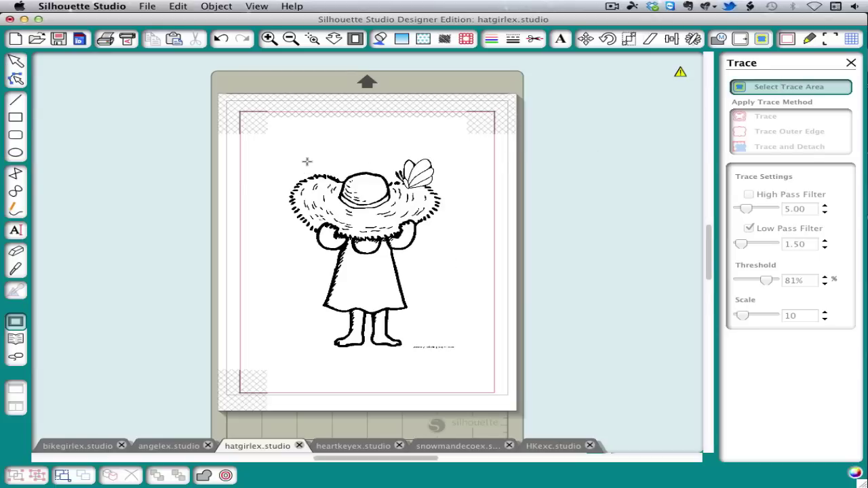
mouse_move(280, 156)
left_mouse_down()
mouse_move(342, 206)
mouse_move(449, 323)
mouse_move(465, 357)
left_mouse_up()
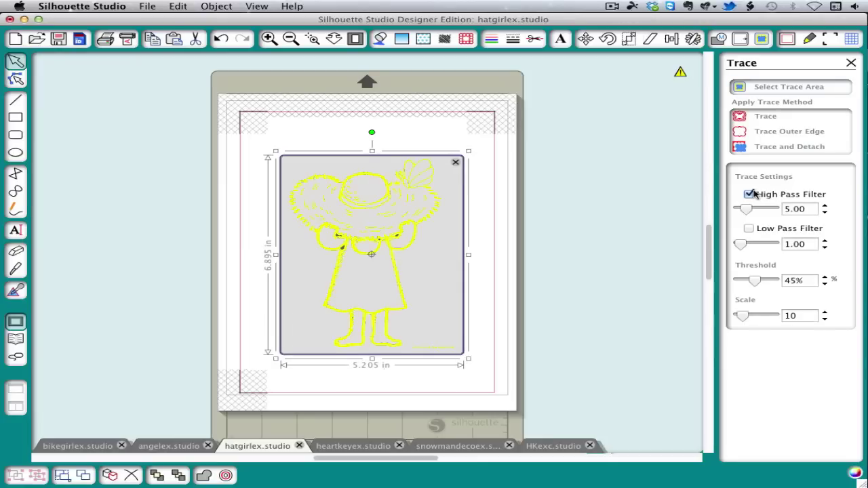
left_click(749, 195)
Step: Trace the hat girl's outer edge and move the black artwork left, off the page
left_click(771, 138)
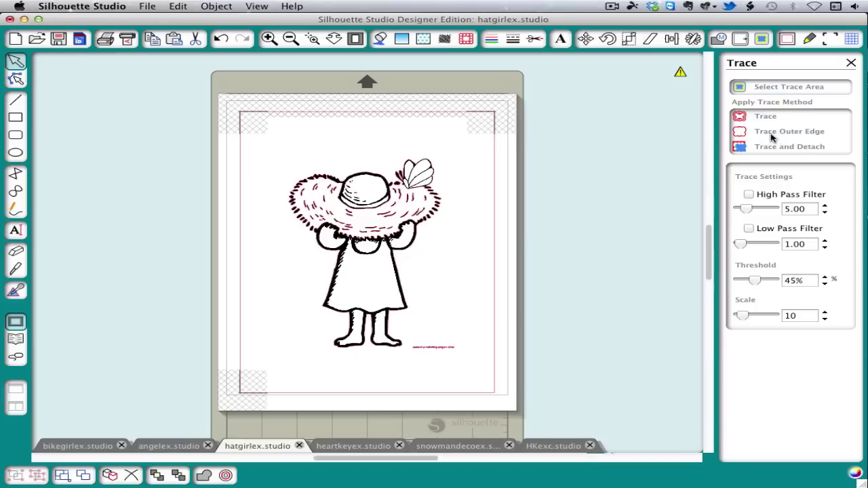
left_click(419, 234)
left_click_drag(418, 235, 539, 237)
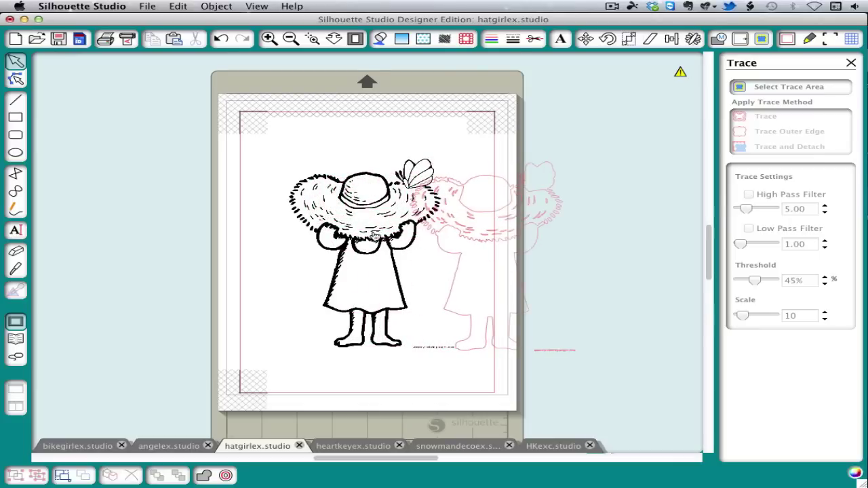
left_click_drag(373, 236, 220, 234)
left_click_drag(438, 239, 340, 236)
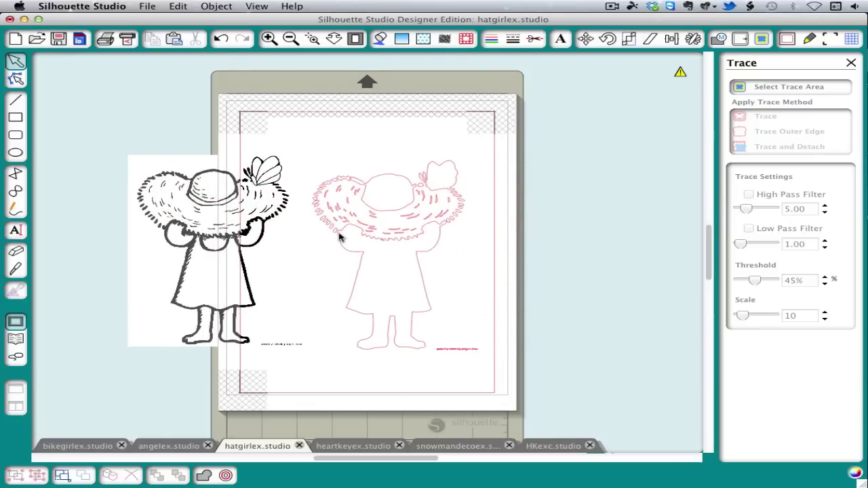
left_click(349, 234)
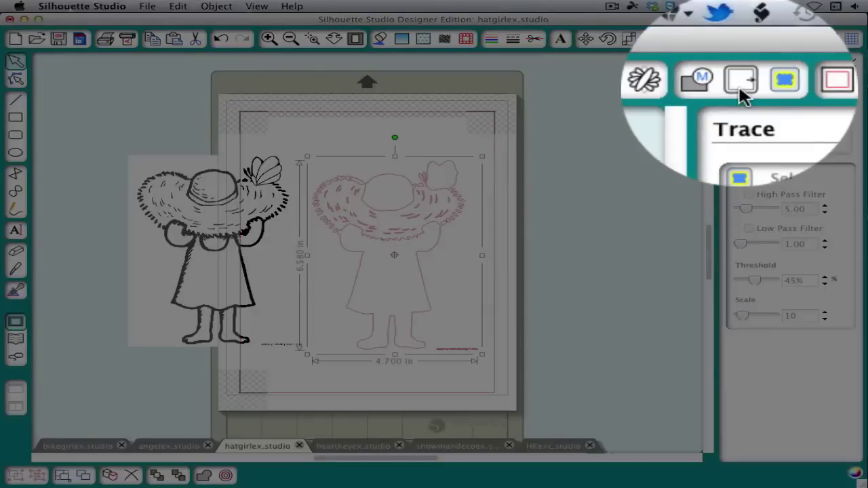
Step: Set a round-corner Offset of 0.060 in on the traced hat-girl outline
left_click(741, 41)
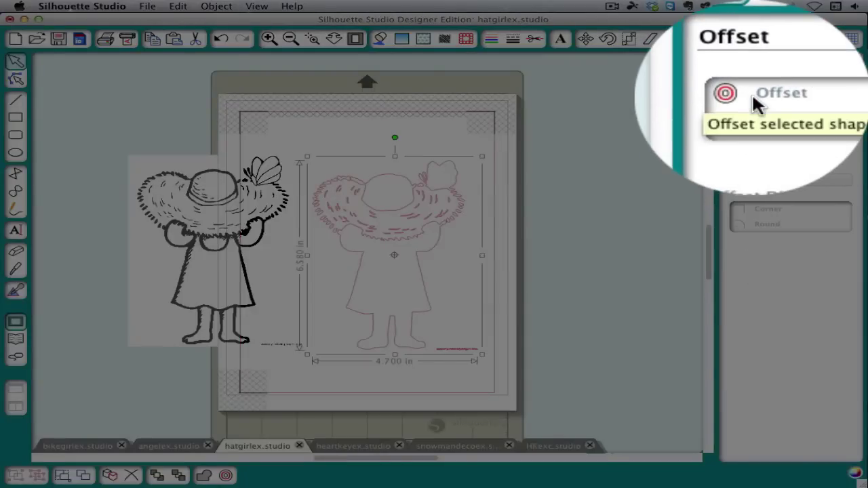
left_click(754, 100)
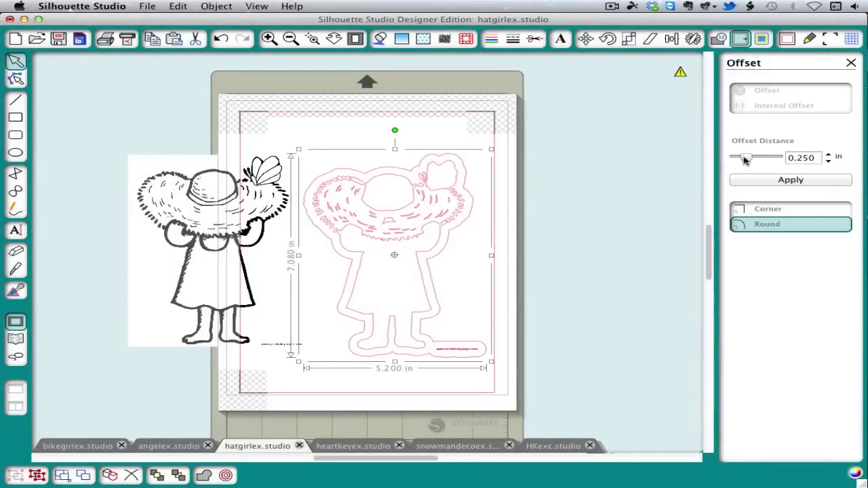
left_click_drag(748, 160, 740, 160)
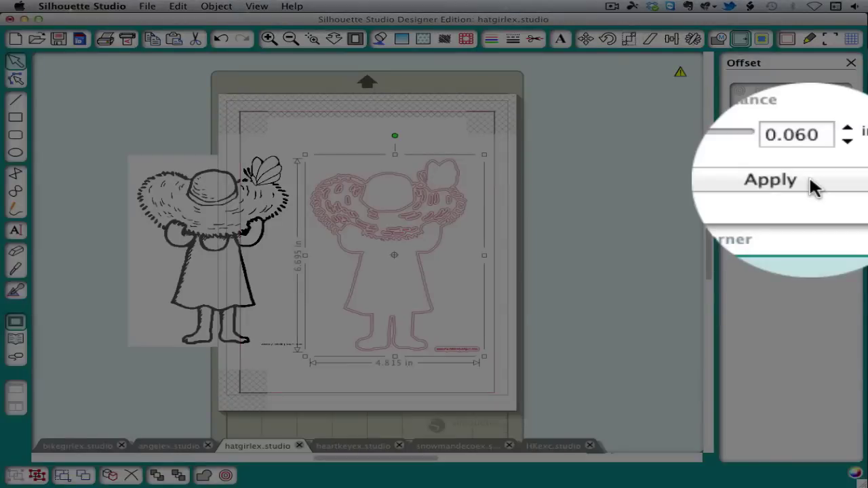
Step: Apply the offset and place the new outline on the upper page
left_click(809, 178)
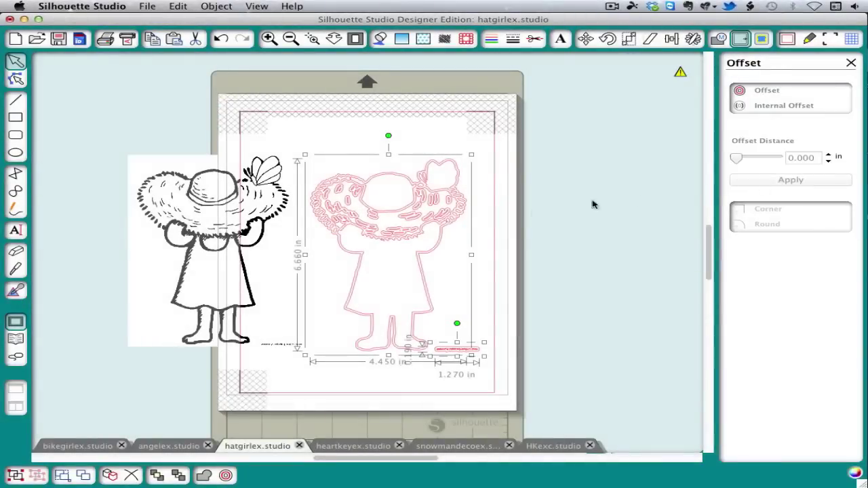
left_click_drag(438, 218, 621, 222)
left_click_drag(436, 221, 443, 355)
left_click_drag(571, 219, 362, 193)
Step: Push the original traced design to the mat's bottom and reselect the offset outline
left_click_drag(437, 329, 443, 366)
left_click(411, 283)
left_click_drag(413, 276, 424, 278)
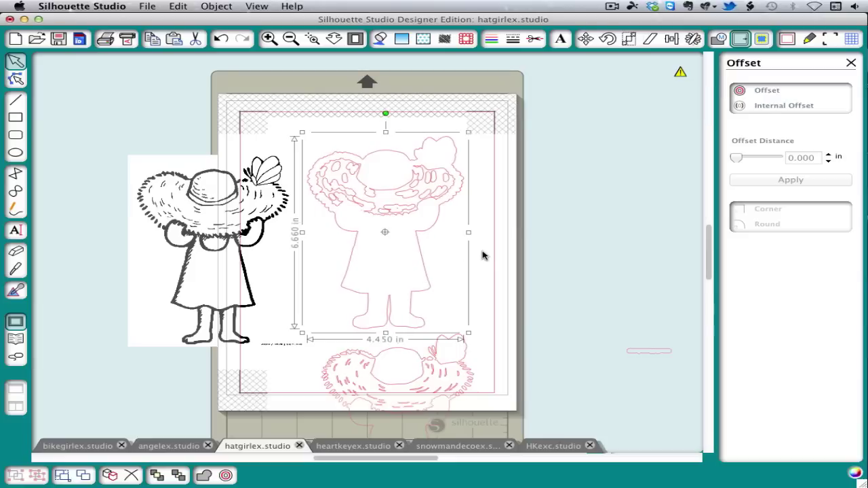
left_click_drag(465, 348, 469, 365)
left_click(444, 316)
left_click(433, 293)
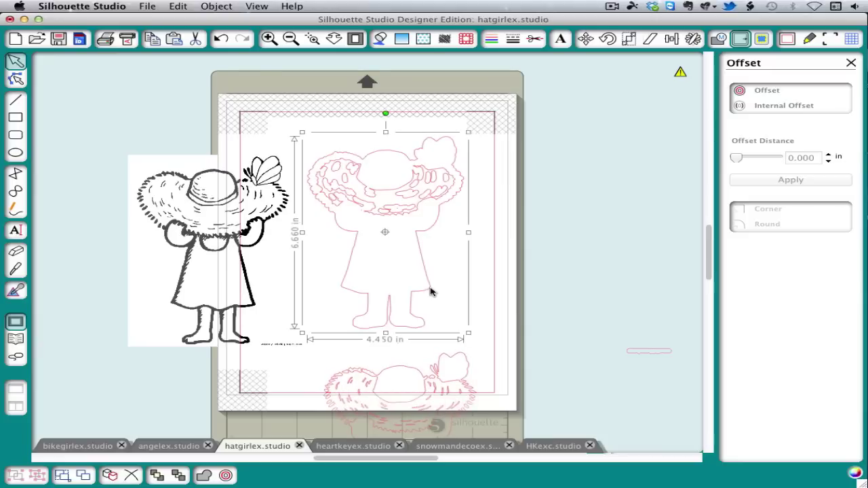
Step: Release the offset's compound path, weld all pieces into one silhouette, and deselect
right_click(418, 248)
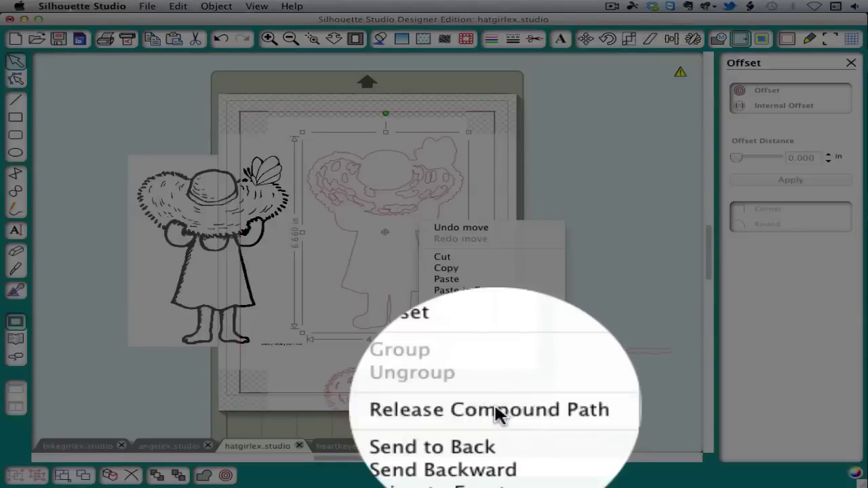
left_click(492, 429)
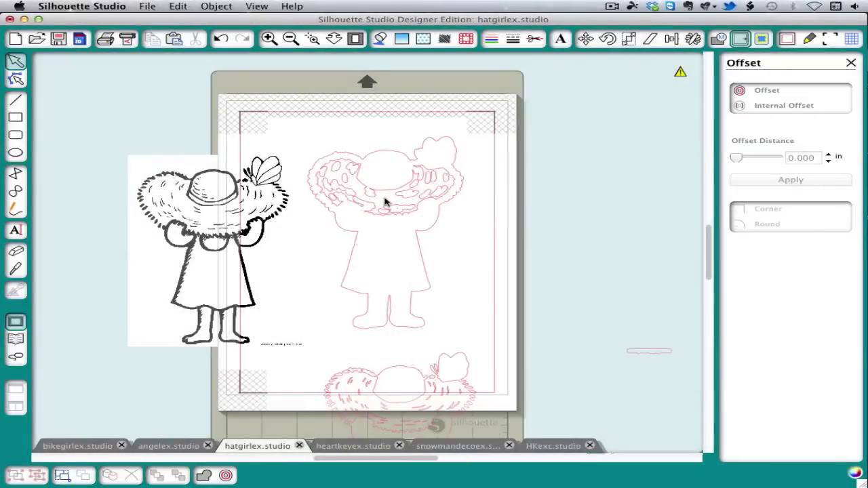
left_click_drag(291, 114, 499, 351)
right_click(436, 298)
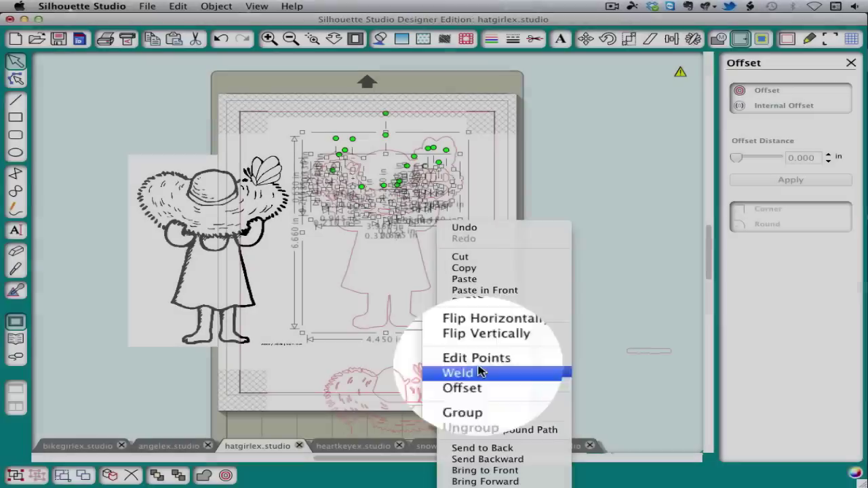
left_click(477, 368)
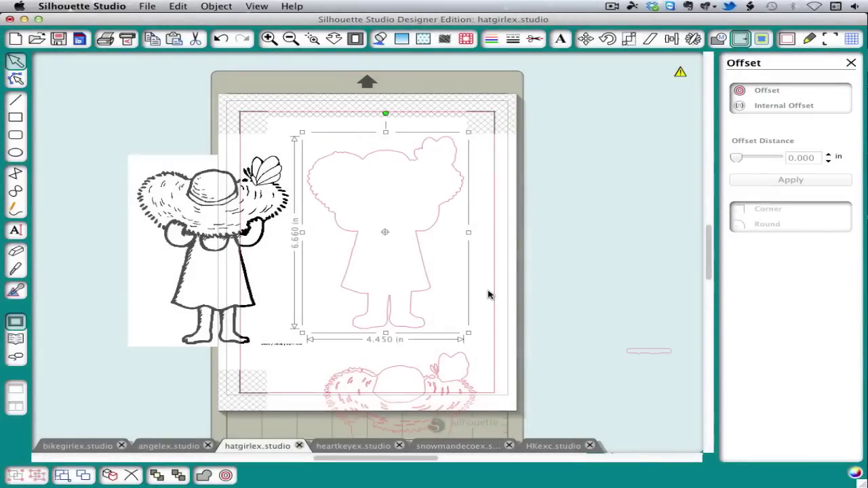
left_click(325, 292)
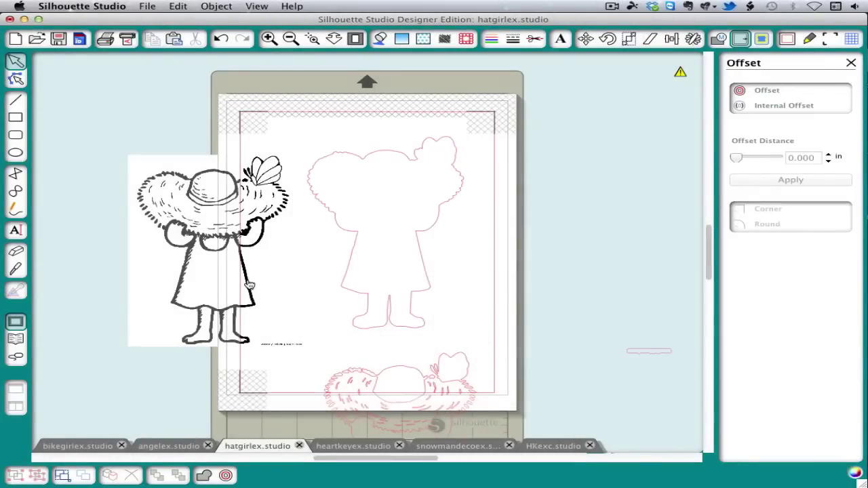
Step: Drag the black hat-girl artwork from the mat's left onto the welded pink outline
left_click_drag(249, 285, 422, 267)
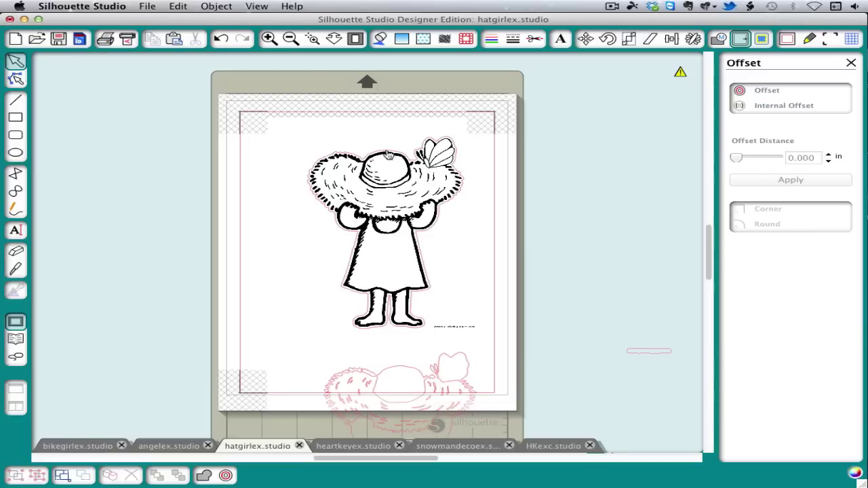
Step: Zoom in twice and select only the hat girl, excluding the website credit text
left_click(269, 40)
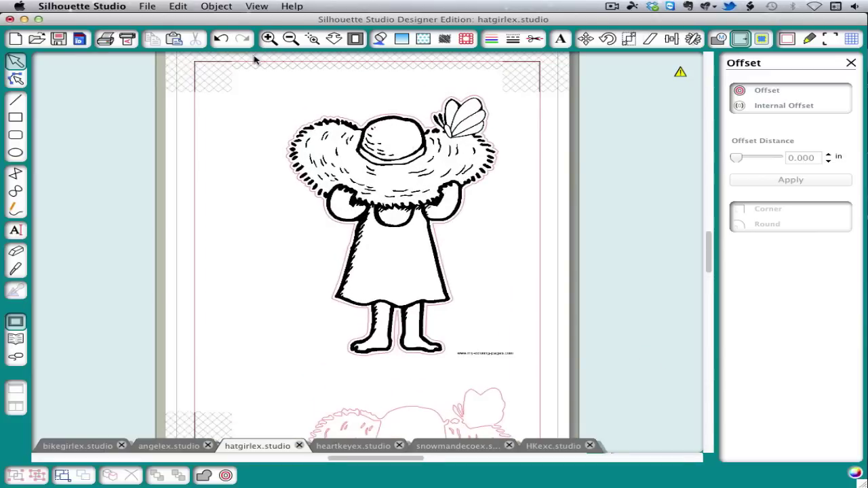
left_click(269, 39)
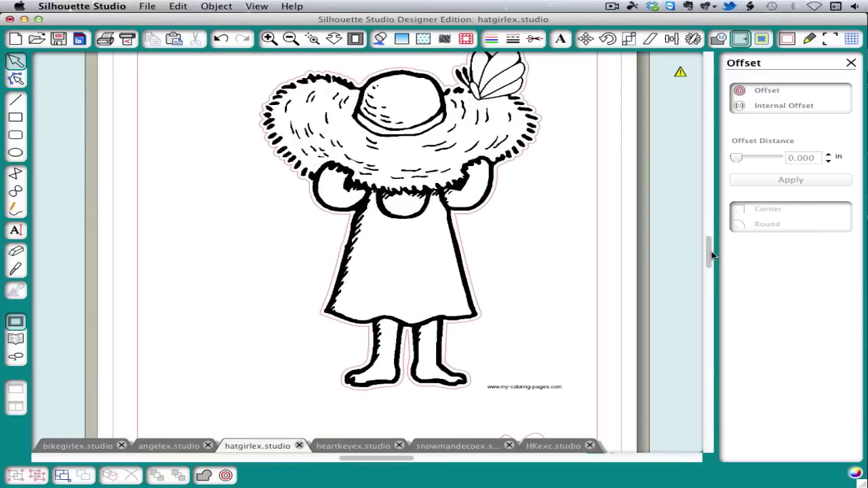
left_click_drag(711, 255, 708, 242)
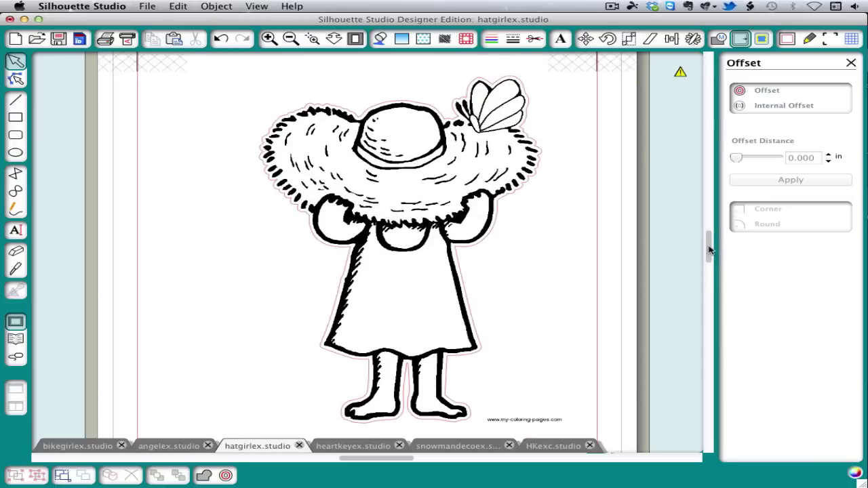
left_click(418, 106)
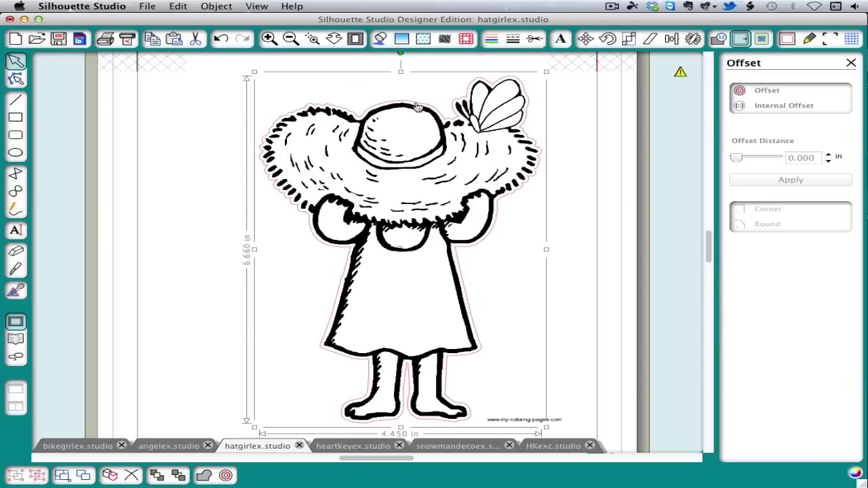
key("super+a")
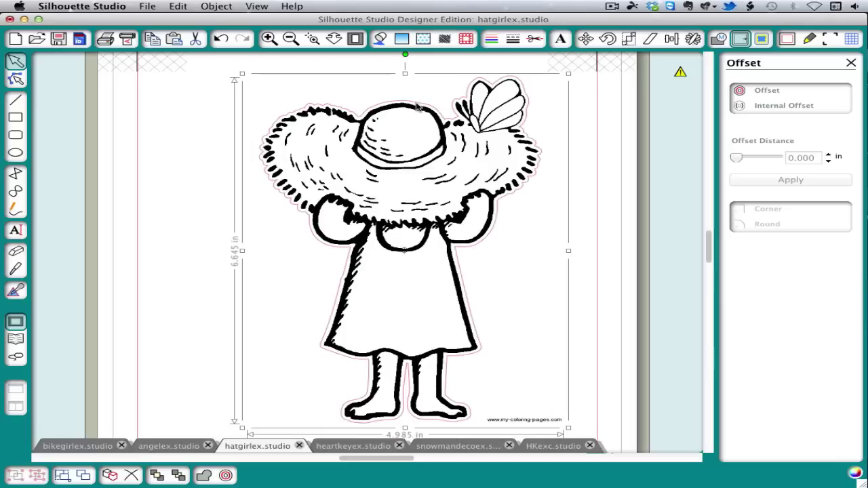
left_click(418, 106)
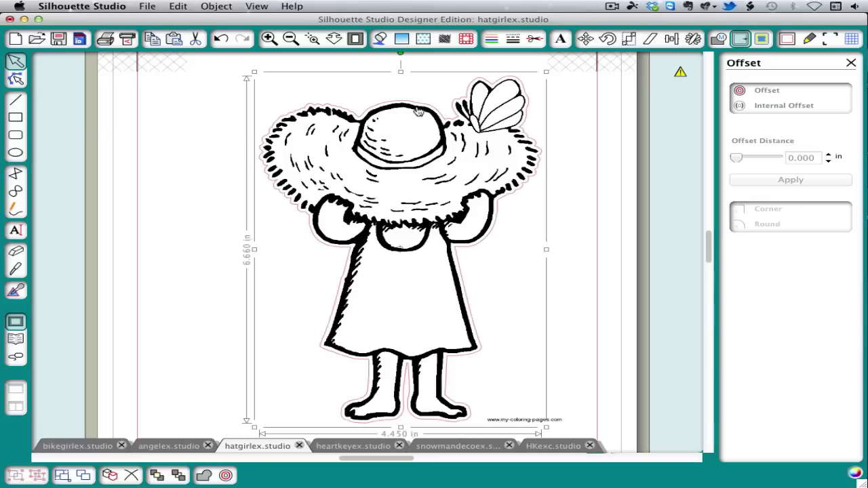
left_click(418, 111)
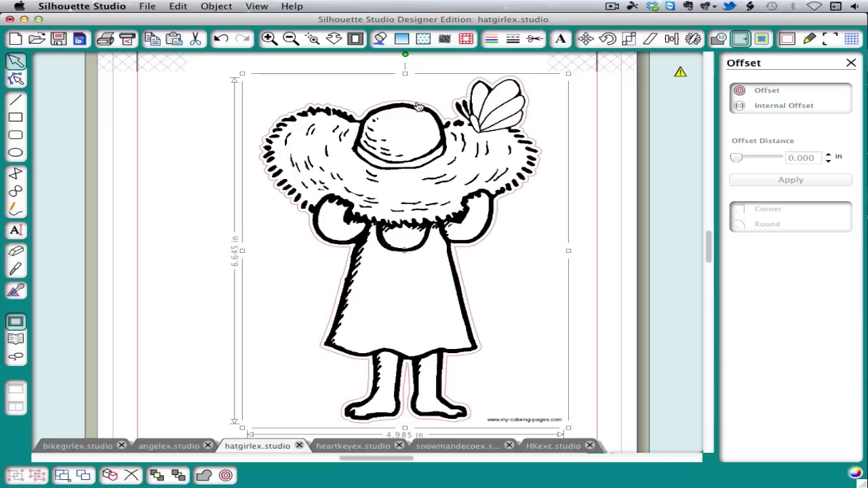
left_click(419, 106)
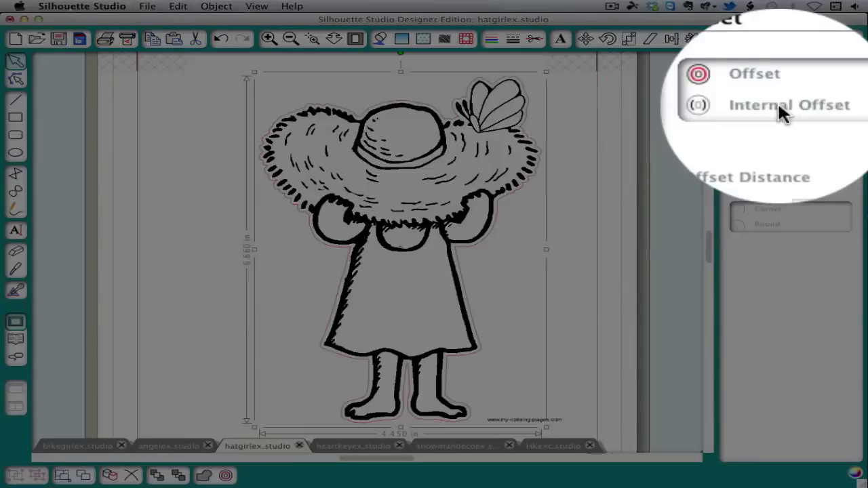
Step: Apply an internal offset to the hat girl, then select its tighter inner outline
left_click(776, 107)
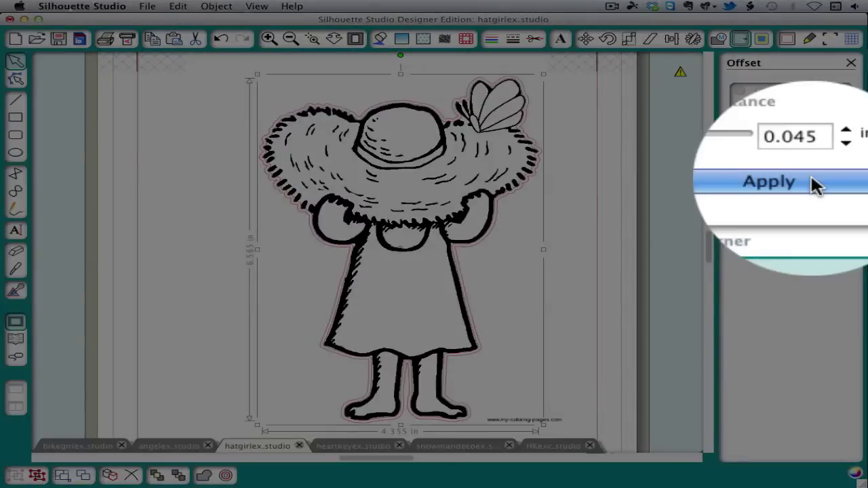
left_click(811, 179)
left_click(571, 190)
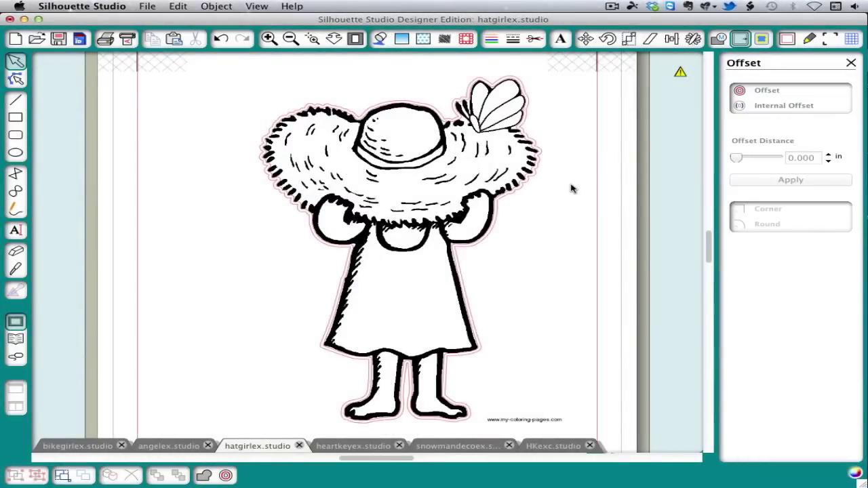
left_click(545, 153)
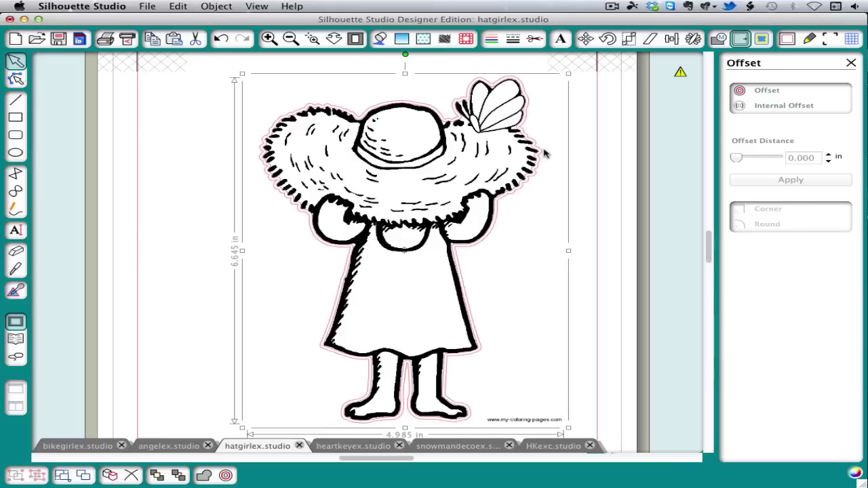
left_click(543, 155)
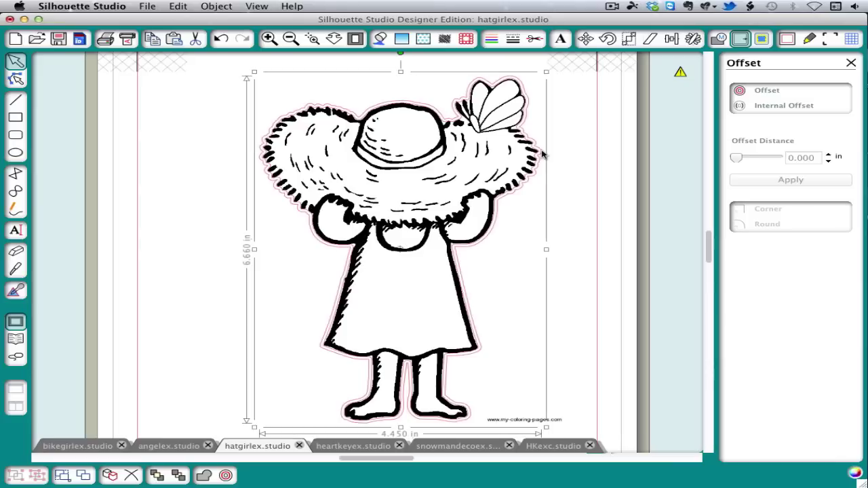
Step: Delete the extra hat girl outline and set the image's rectangular border to No Cut
key("Delete")
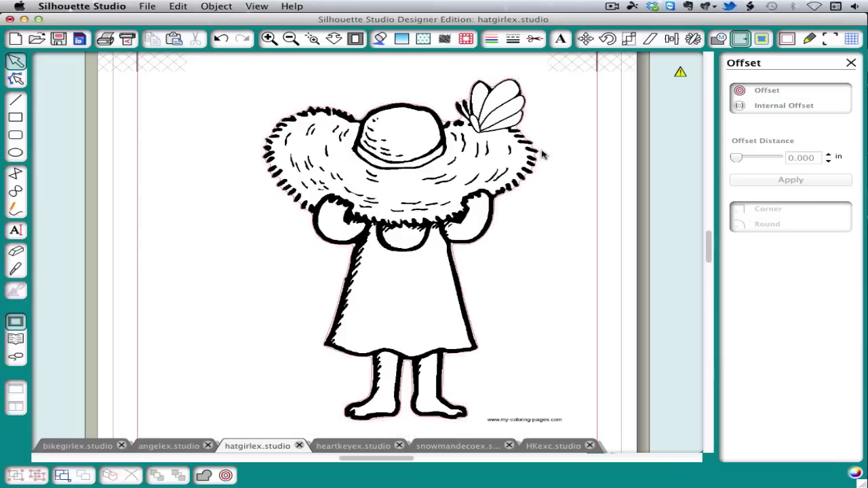
left_click(535, 40)
left_click(563, 84)
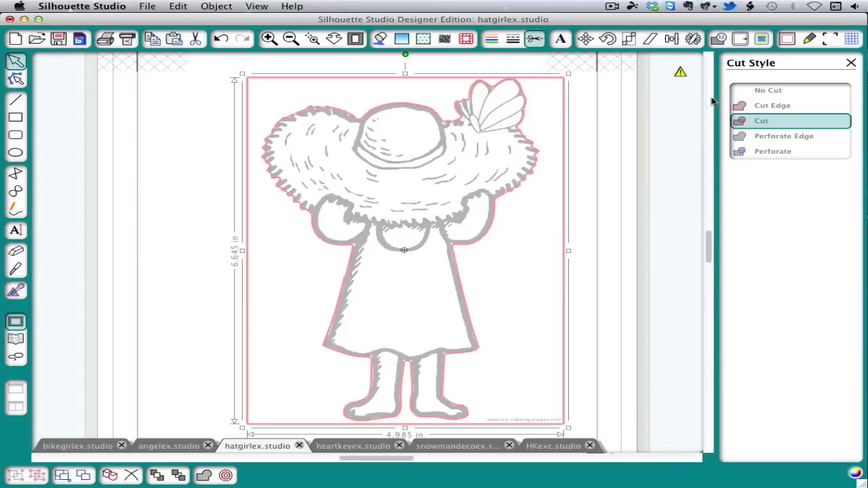
left_click(769, 90)
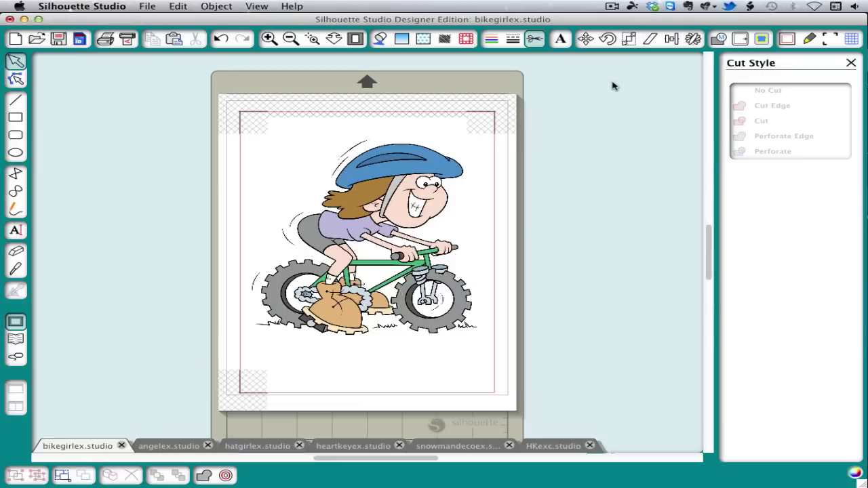
Step: Trace the whole bike girl picture with High Pass Filter off, then move the picture aside
left_click(759, 39)
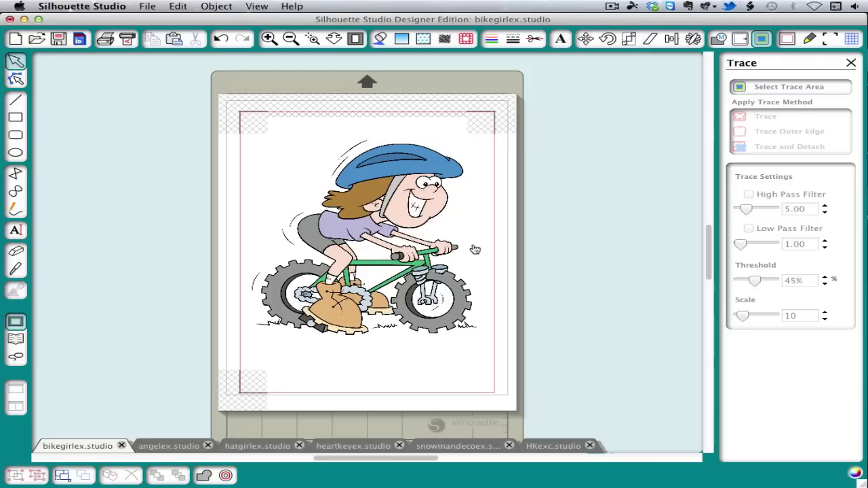
left_click(791, 91)
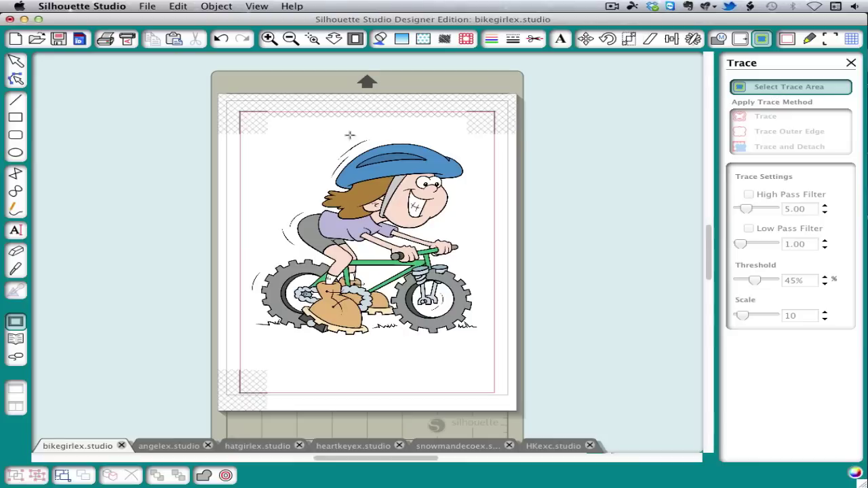
mouse_move(255, 132)
left_mouse_down()
mouse_move(465, 309)
mouse_move(488, 344)
left_mouse_up()
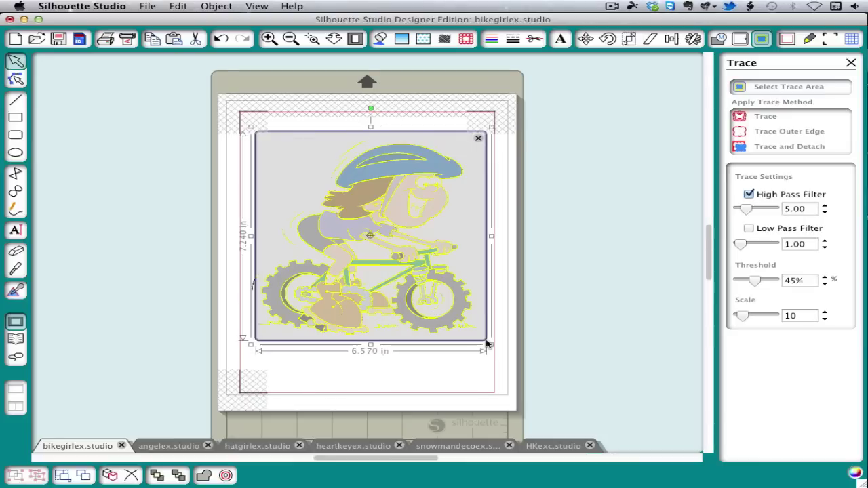
left_click(749, 195)
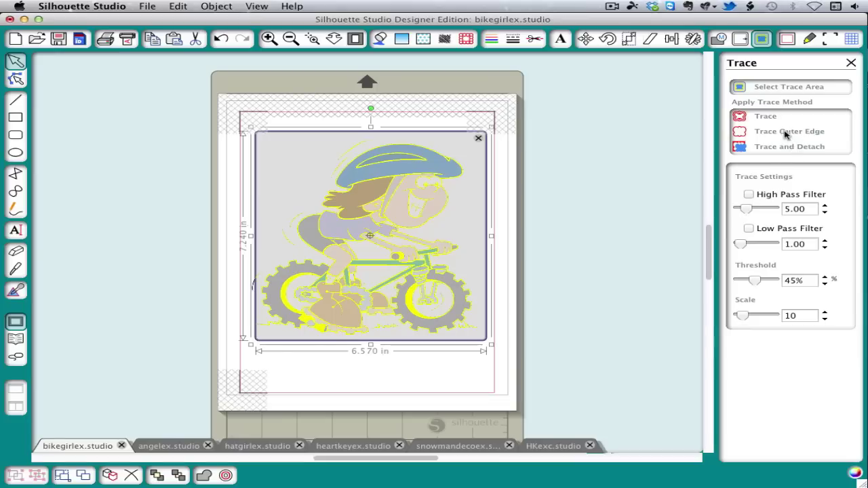
left_click(766, 116)
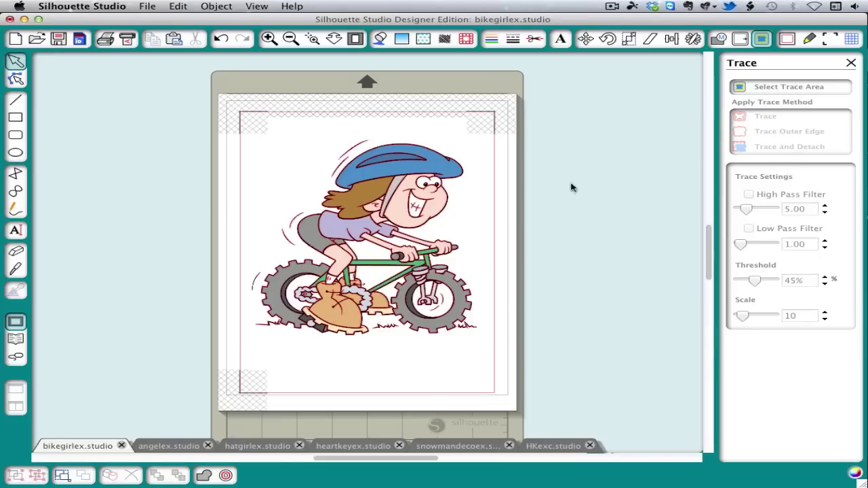
left_click_drag(441, 213, 675, 217)
Step: Release the bike girl trace's compound path into separate pieces
left_click(676, 217)
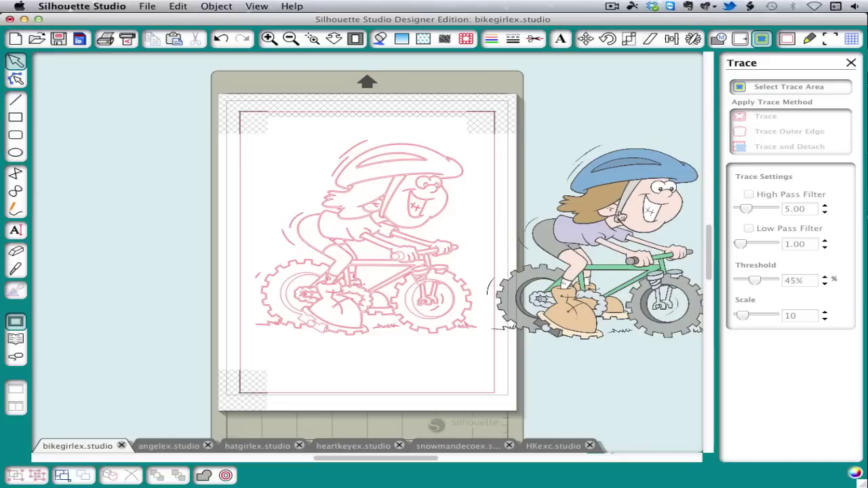
left_click(436, 204)
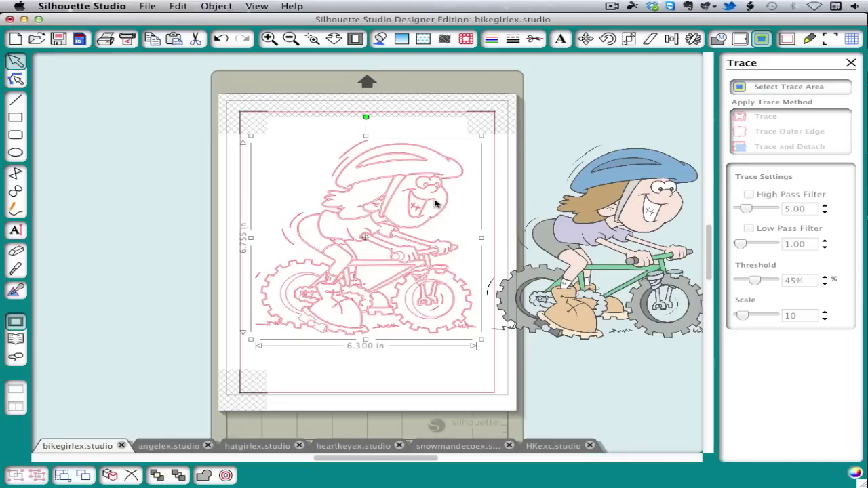
right_click(436, 205)
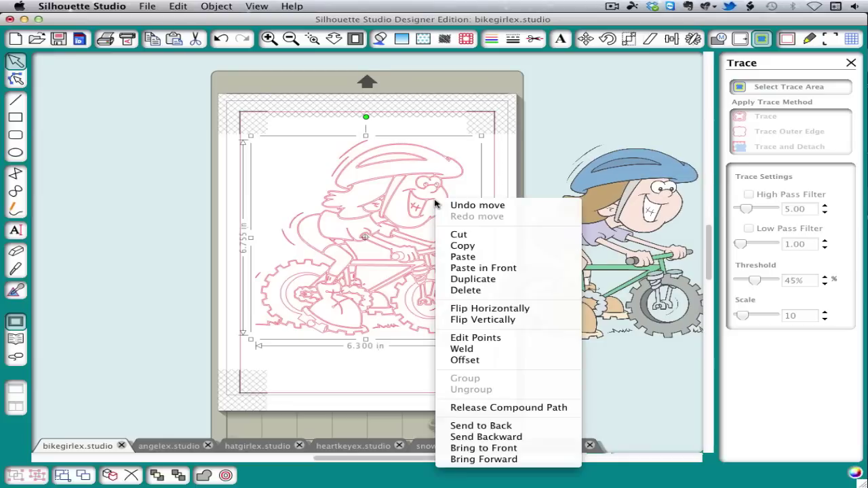
left_click(505, 407)
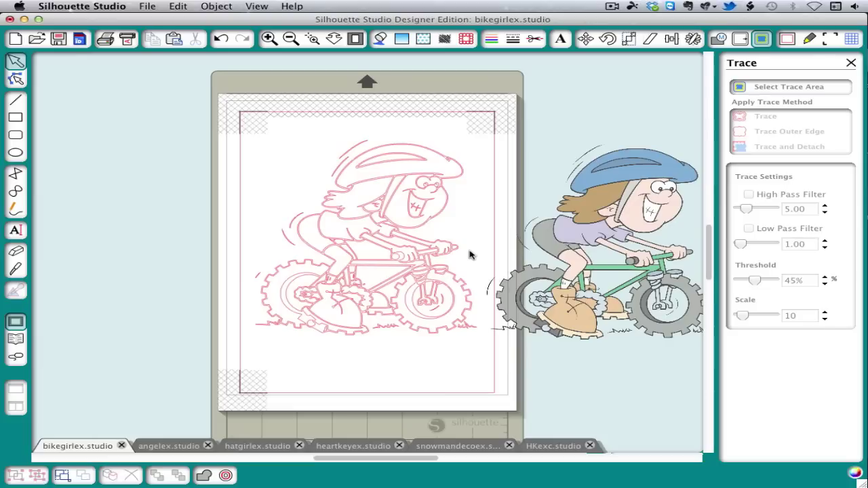
Step: Select three inner trace pieces together with the outer outline
left_click(386, 272)
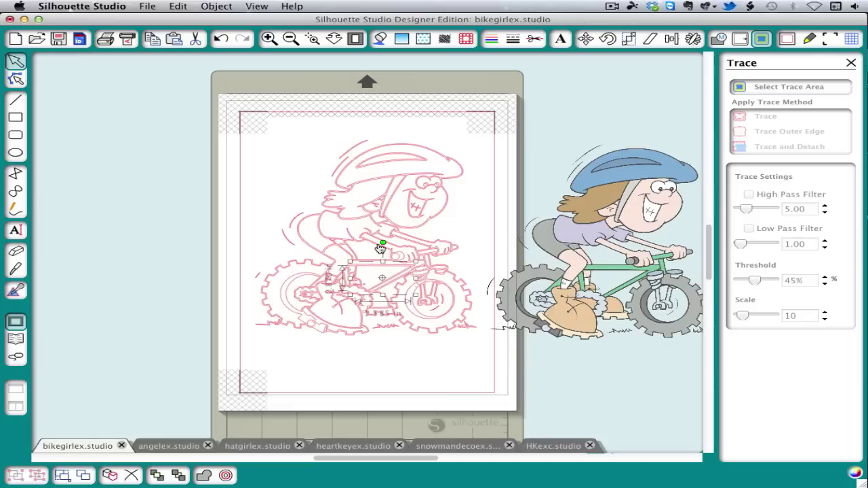
left_click(377, 248, "shift")
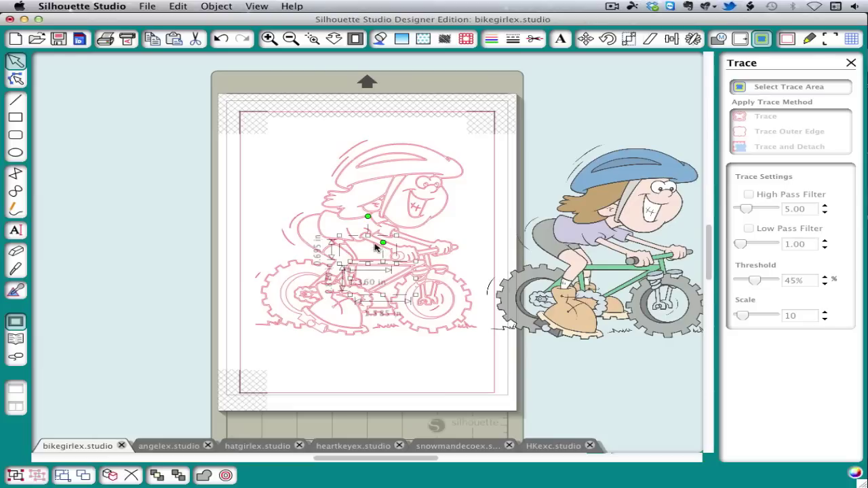
left_click(410, 245, "shift")
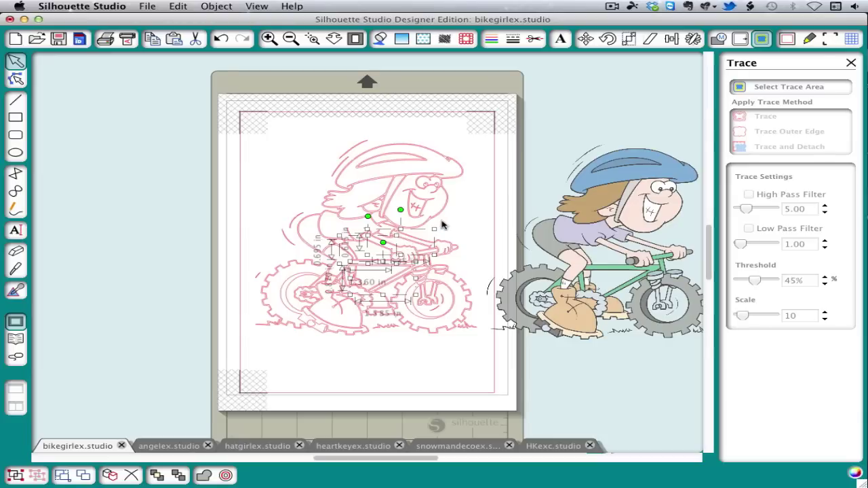
left_click(468, 177)
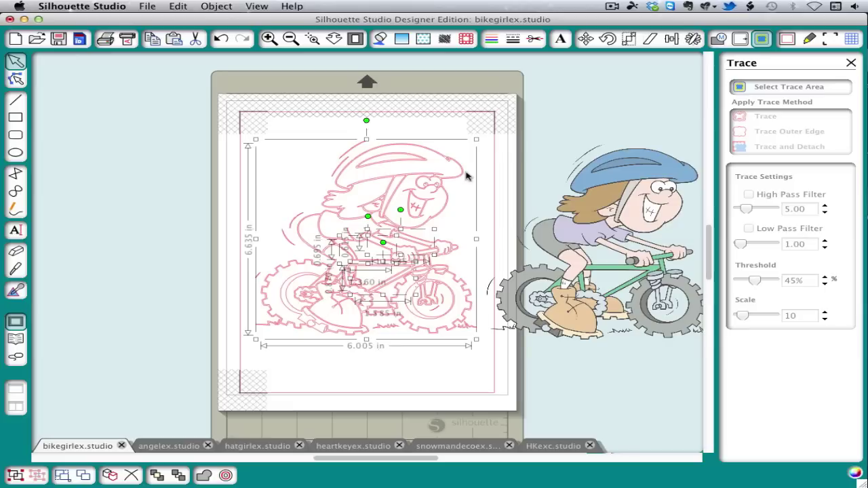
Step: Join the selected pieces into a compound path and move it left of the page
right_click(466, 177)
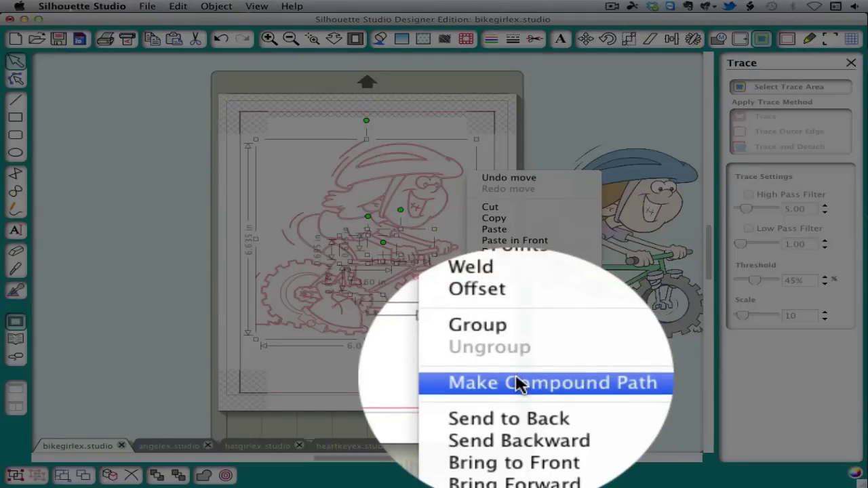
left_click(515, 320)
left_click(490, 362)
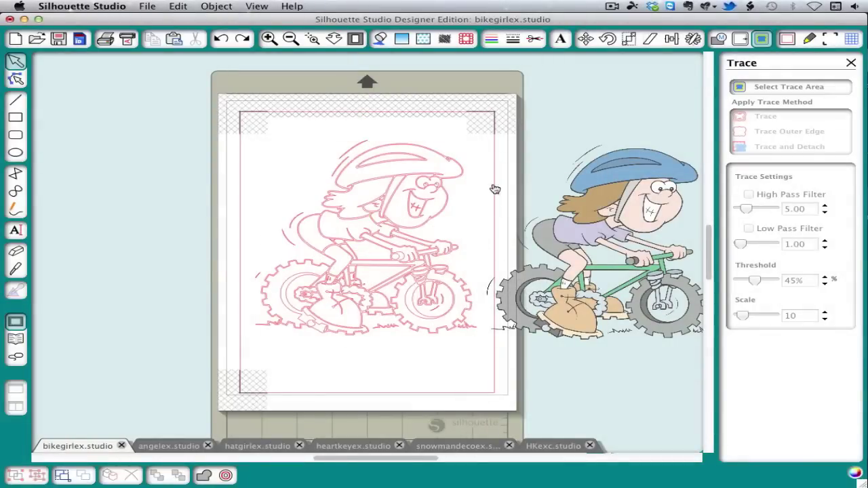
mouse_move(466, 177)
left_mouse_down()
mouse_move(487, 187)
mouse_move(323, 183)
mouse_move(240, 164)
mouse_move(186, 122)
left_mouse_up()
Step: Delete the leftover trace pieces on the page and bring the compound outline back
left_click(251, 126)
mouse_move(274, 159)
left_mouse_down()
mouse_move(436, 345)
mouse_move(504, 397)
left_mouse_up()
key("Delete")
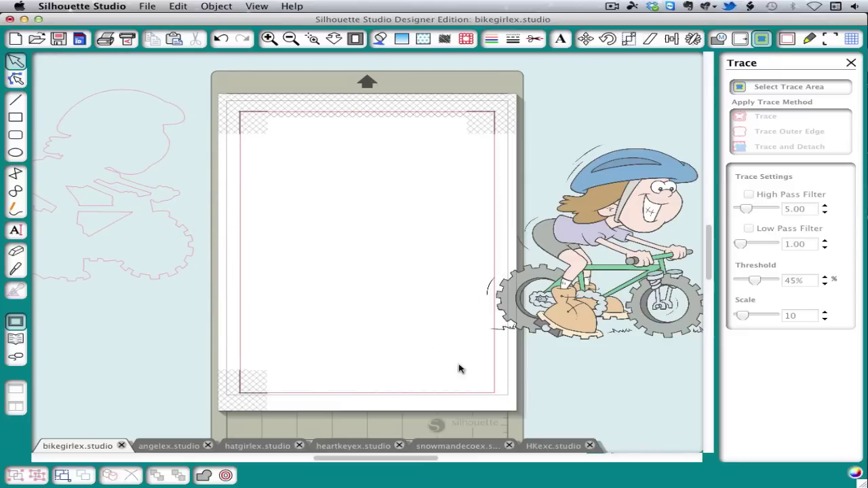
left_click_drag(194, 272, 467, 322)
Step: Place the bike picture back over its outline and bring up the cut style settings
mouse_move(517, 306)
left_mouse_down()
mouse_move(274, 299)
mouse_move(285, 295)
left_mouse_up()
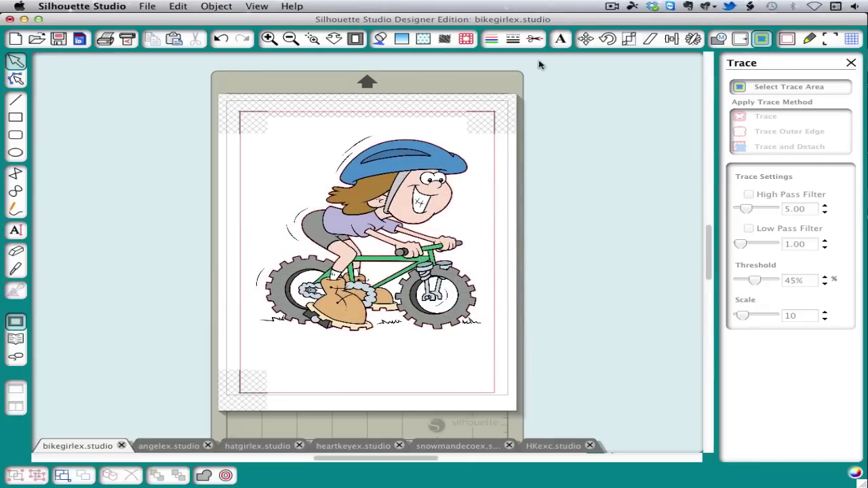
left_click(534, 40)
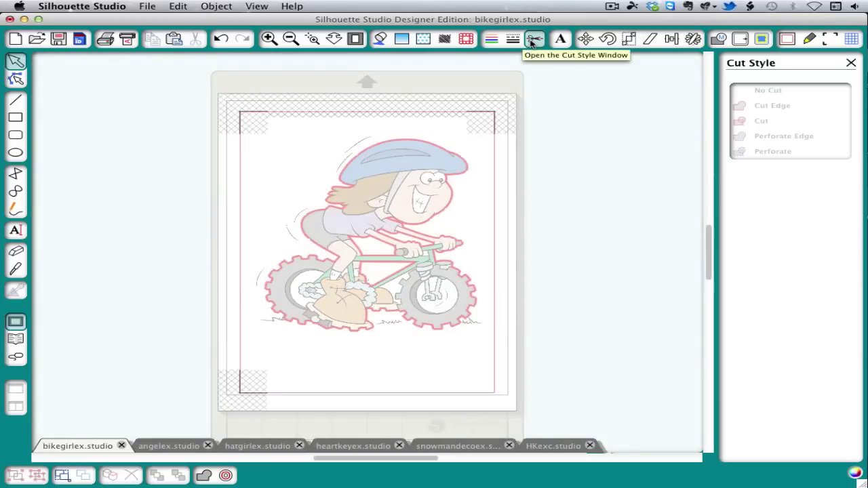